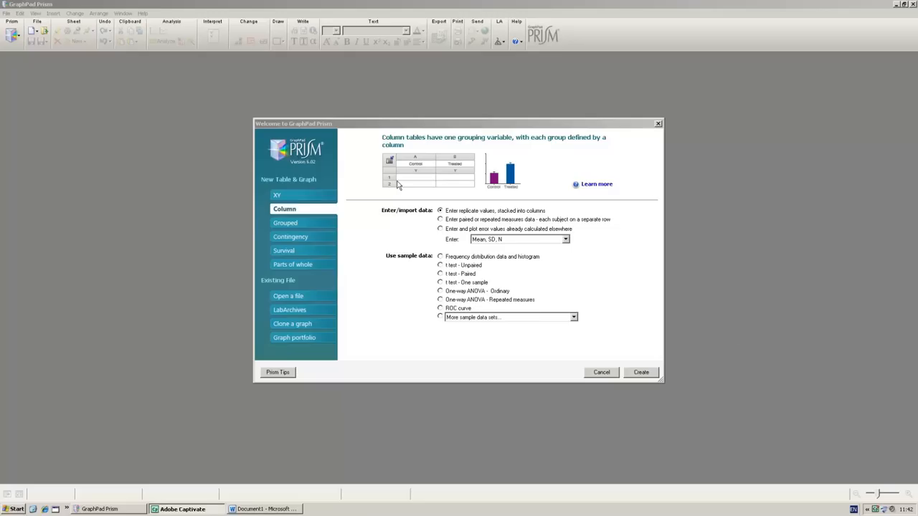
- Compare the XY, Column, Grouped and Contingency table formats available for a new table and graph
click(310, 201)
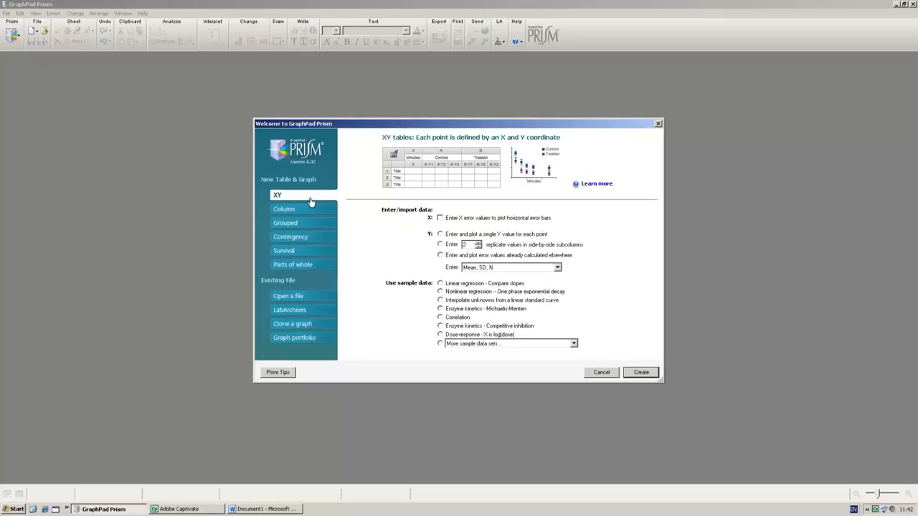
click(310, 210)
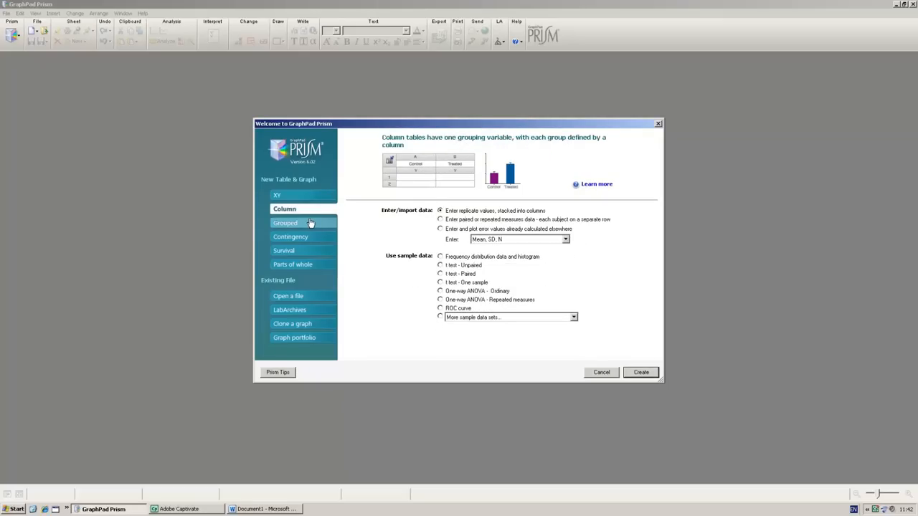
click(302, 199)
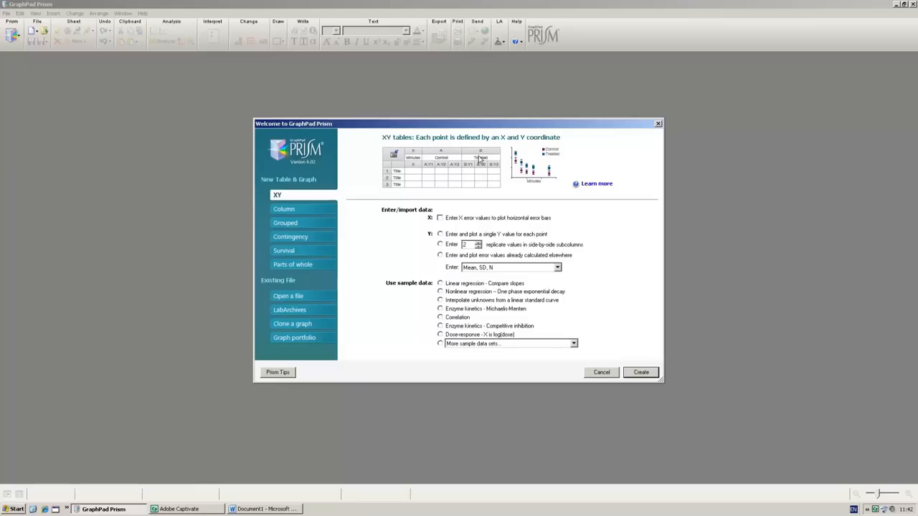
click(310, 211)
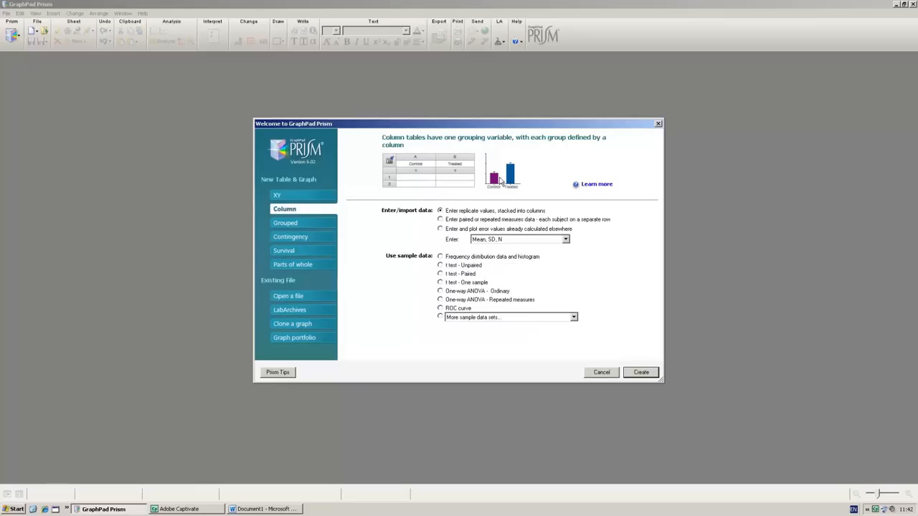
click(302, 226)
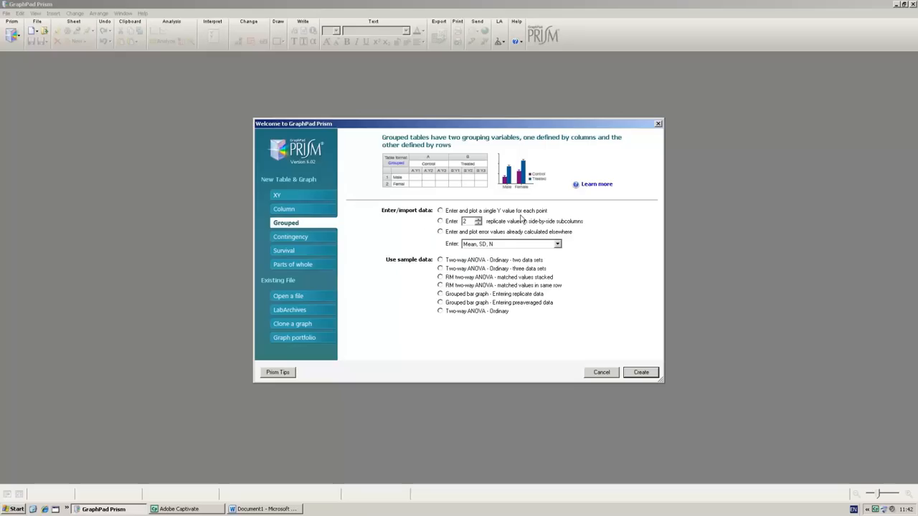
click(300, 236)
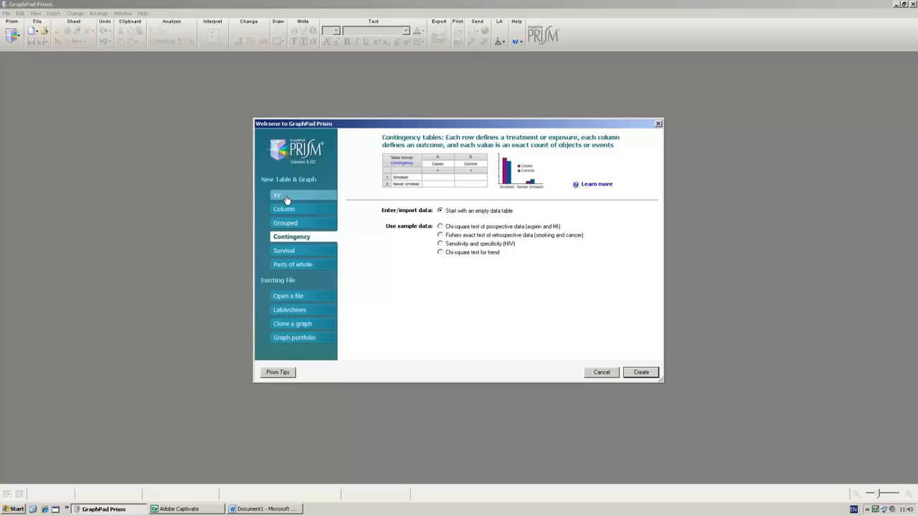
click(317, 208)
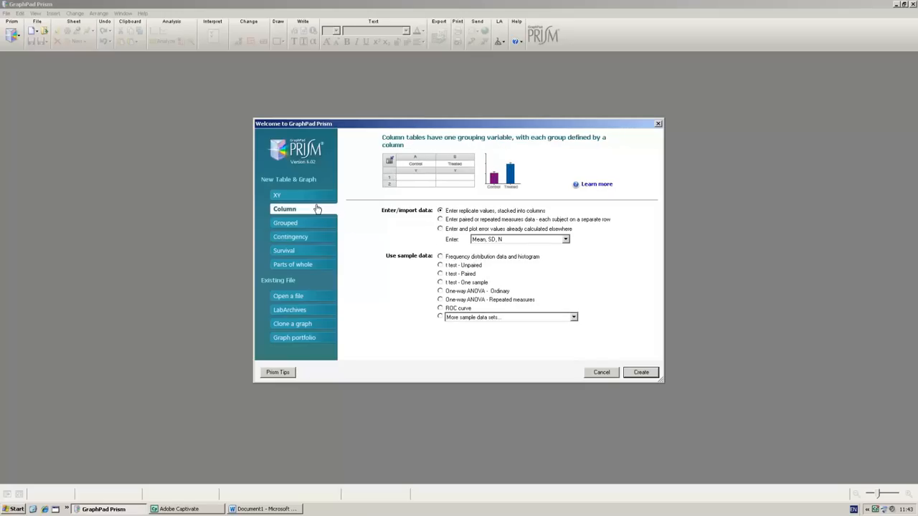
click(314, 196)
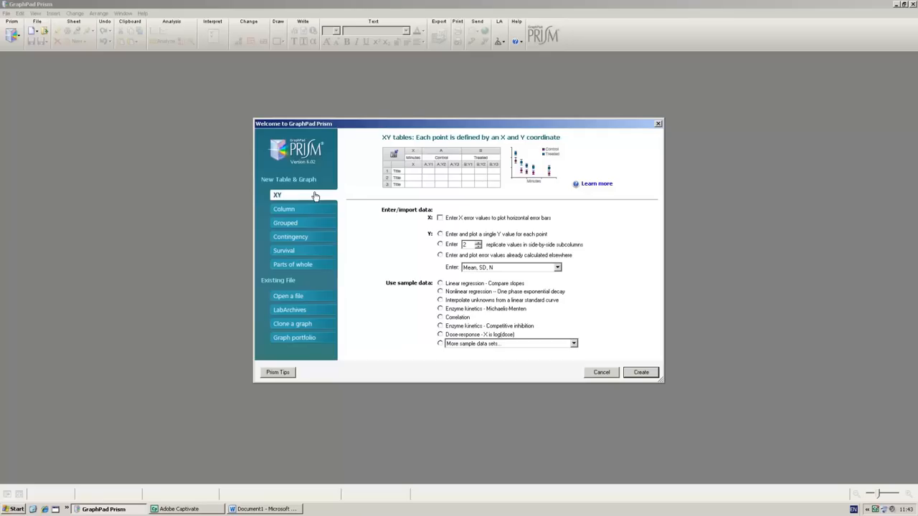
- Create a Column table filled with the "t test - Paired" sample data
click(304, 208)
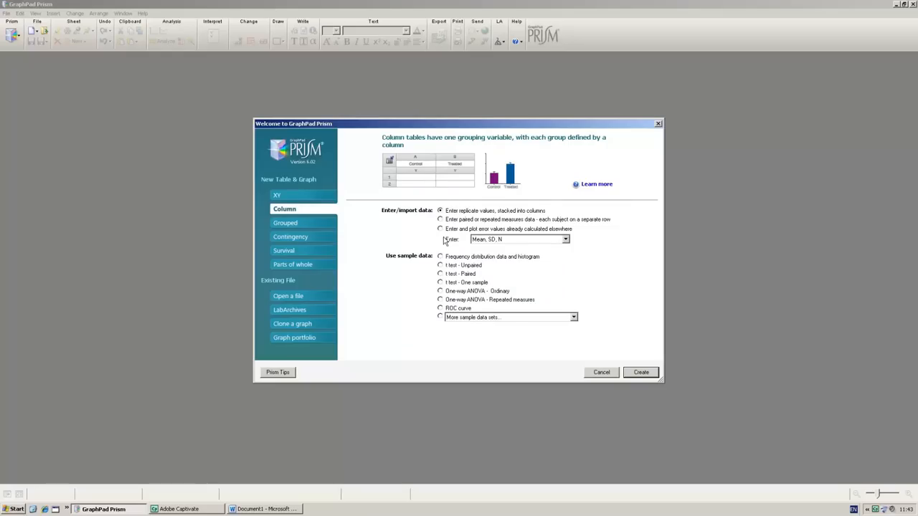
click(441, 275)
click(651, 372)
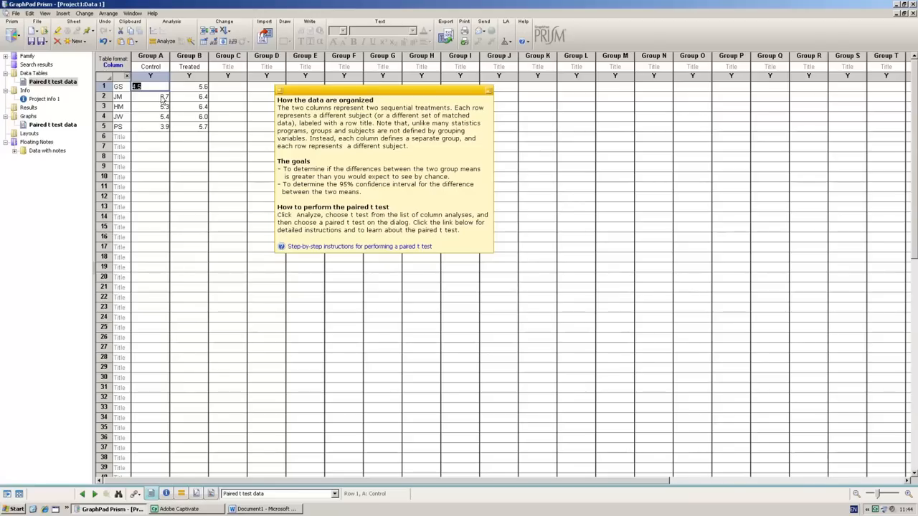
- Inspect the Treated values in the first three rows of the paired t test data table
click(201, 89)
click(198, 97)
click(190, 108)
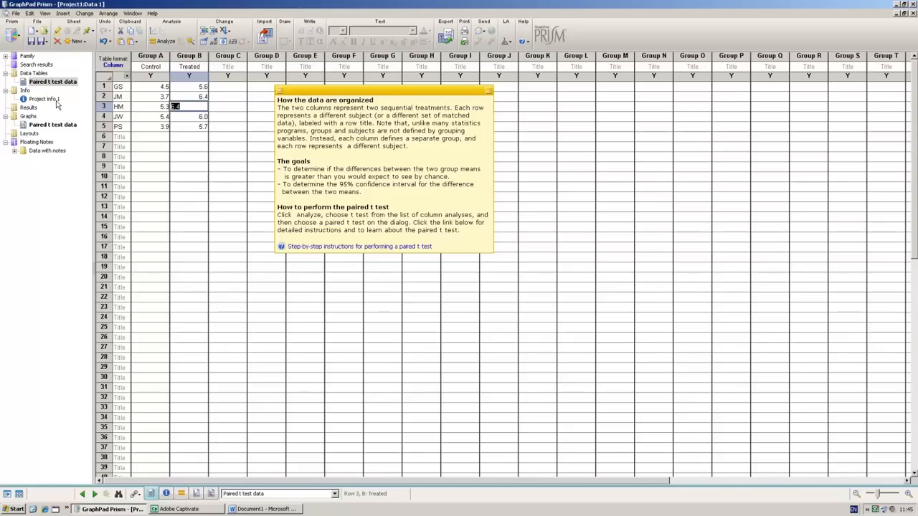
mouse_move(58, 107)
- Open the step-by-step instructions for performing a paired t test, read through the guide page and close it
click(384, 248)
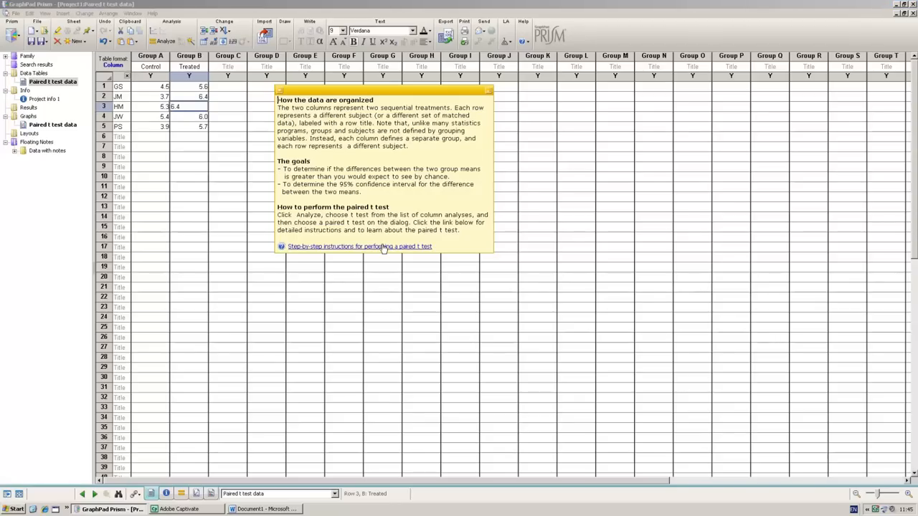
click(383, 247)
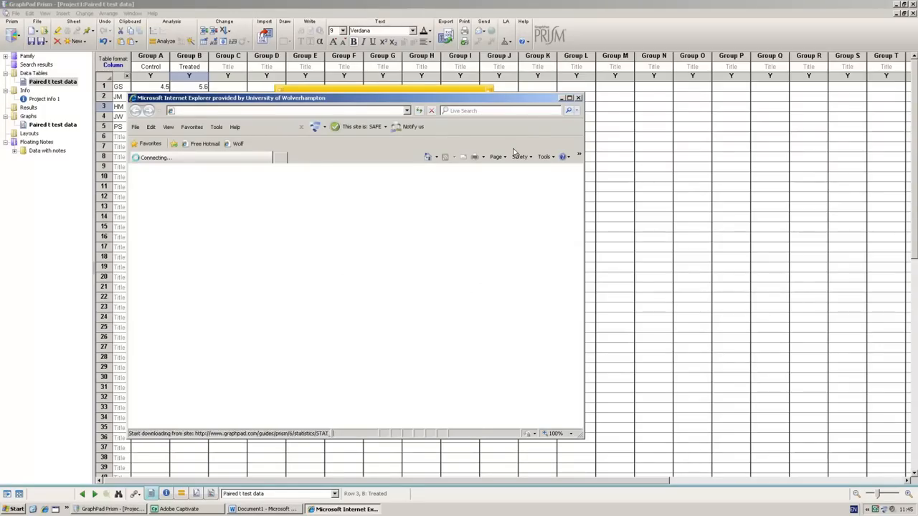
click(570, 99)
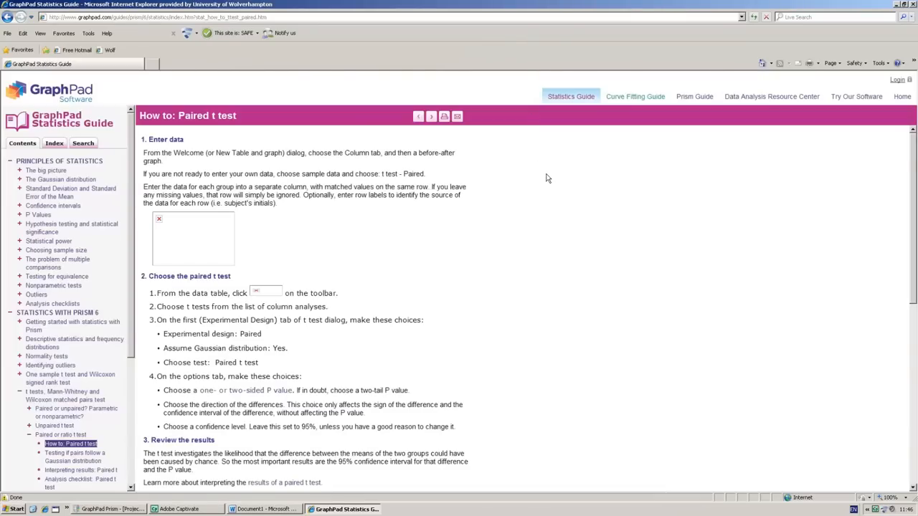
scroll(547, 178, down, 1)
scroll(546, 177, down, 9)
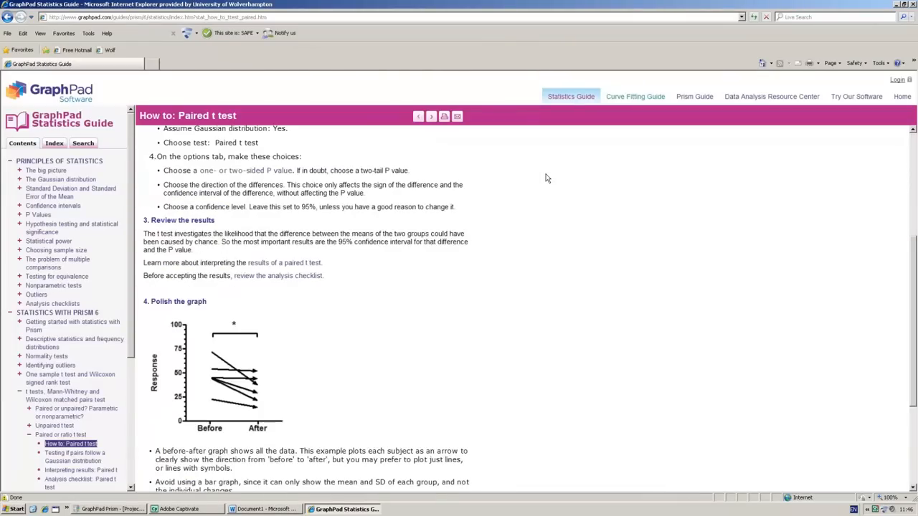
scroll(547, 178, up, 10)
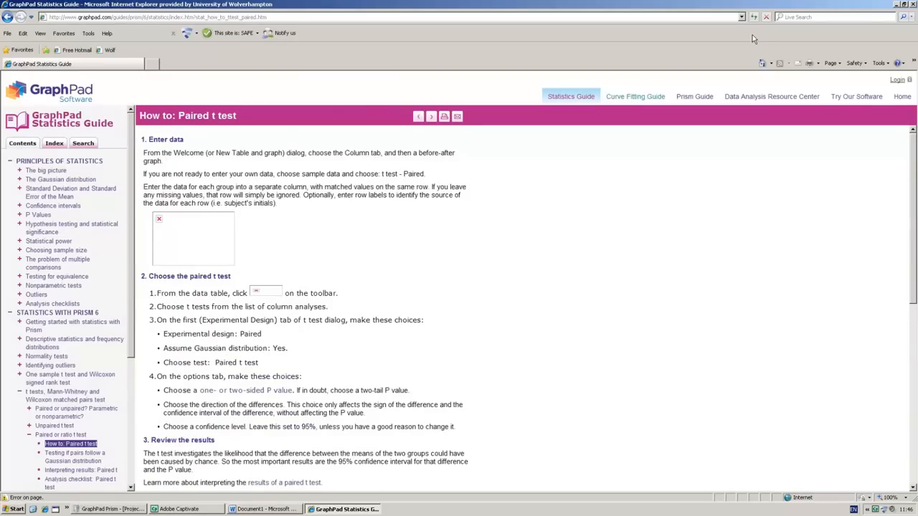
click(913, 4)
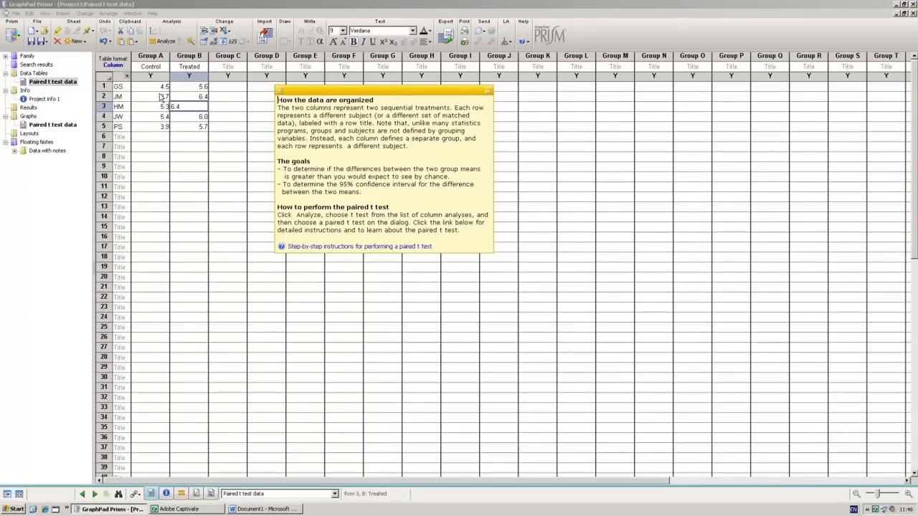
- Run the Column statistics analysis on the Control and Treated data sets, including Mean, SD, SEM and the D'Agostino-Pearson normality test
click(164, 43)
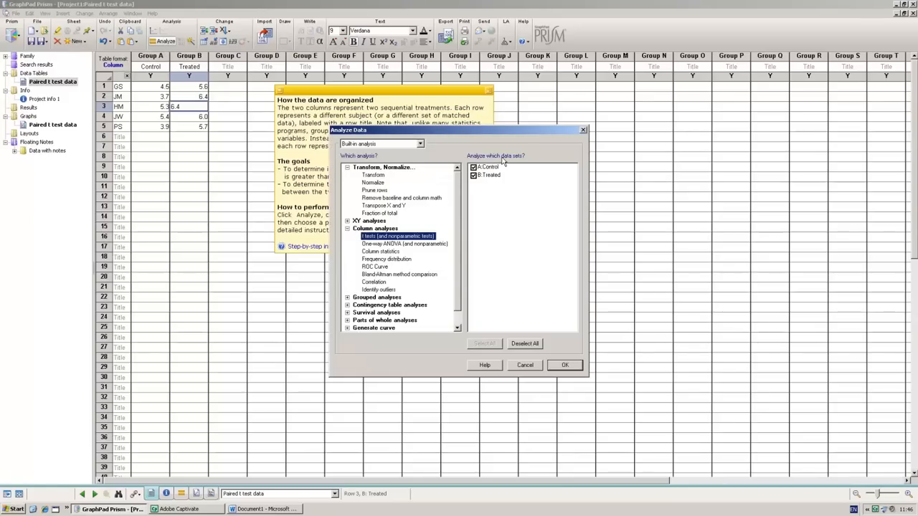
drag(464, 130, 376, 105)
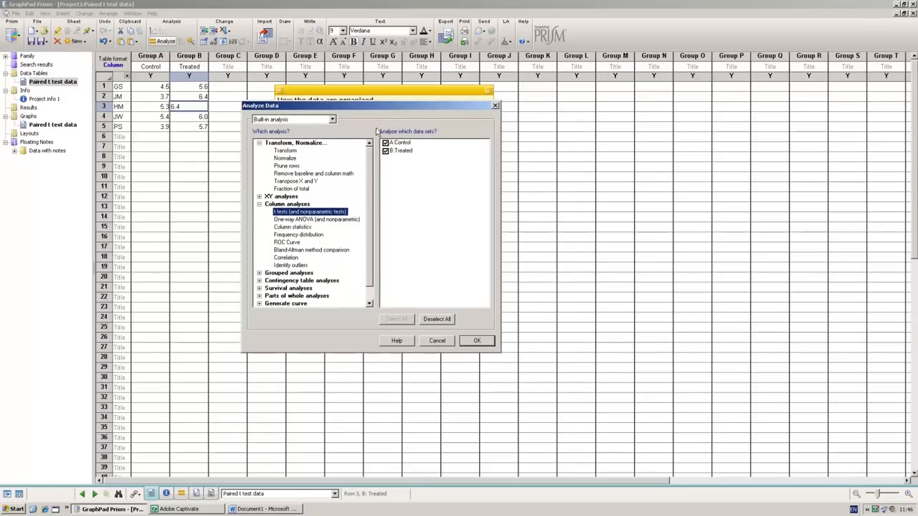
click(303, 229)
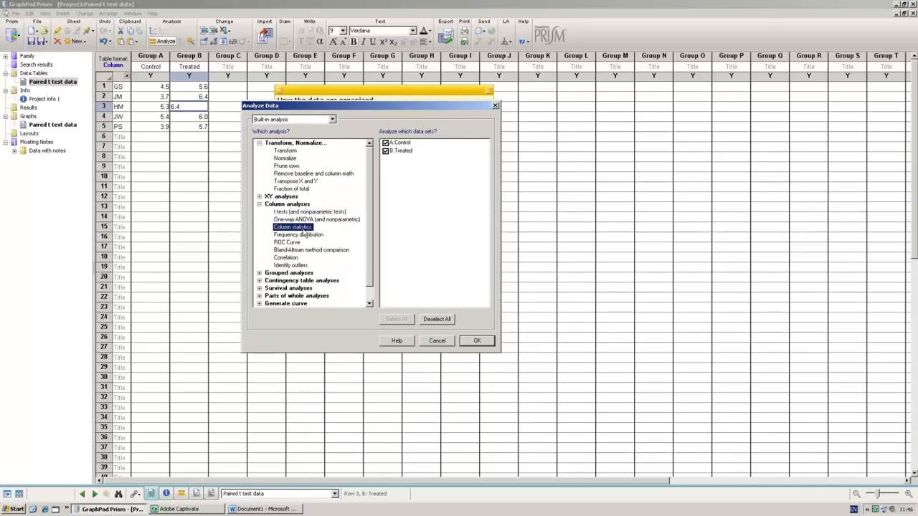
click(479, 340)
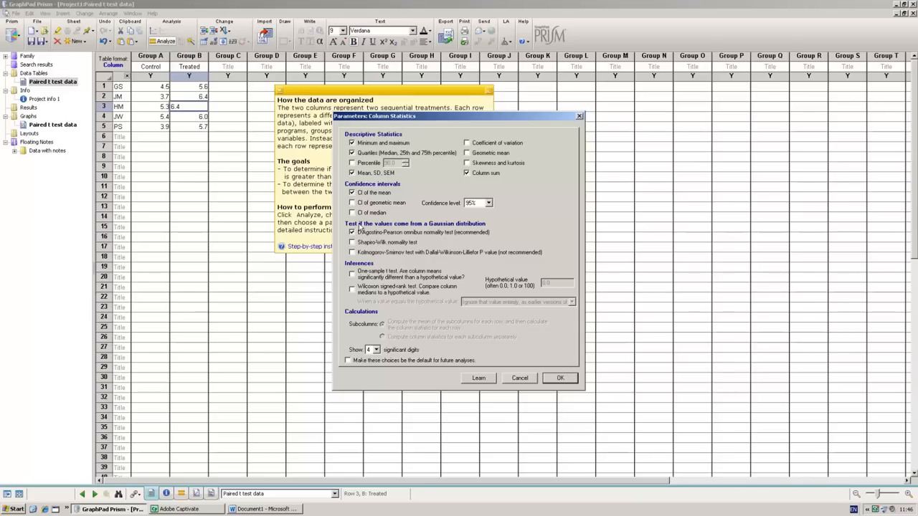
click(350, 230)
click(350, 230)
click(352, 174)
click(560, 378)
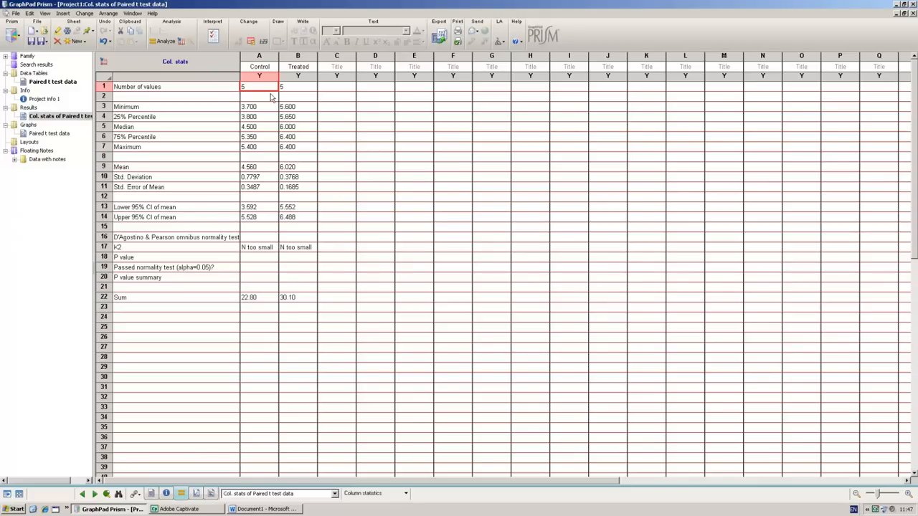
- Examine the mean, standard deviation, standard error, 95% confidence interval and normality test rows in the column statistics results
drag(170, 167, 306, 189)
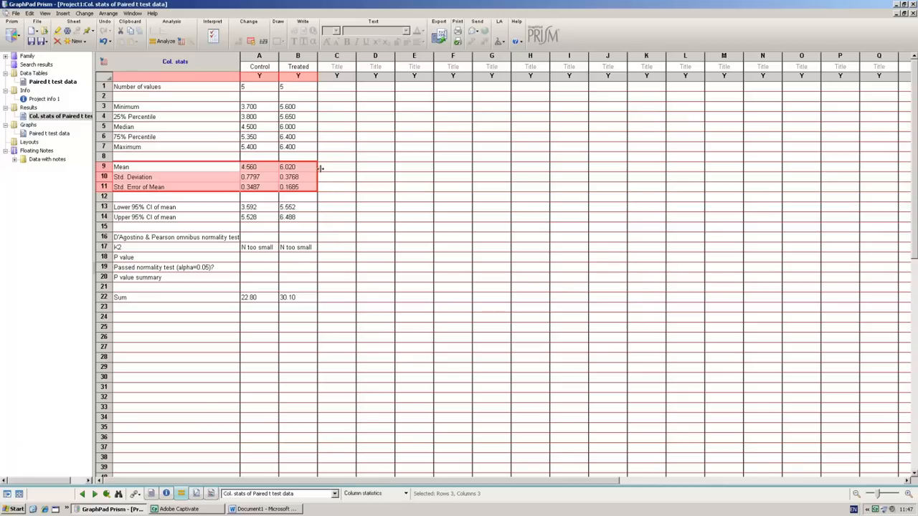
click(364, 168)
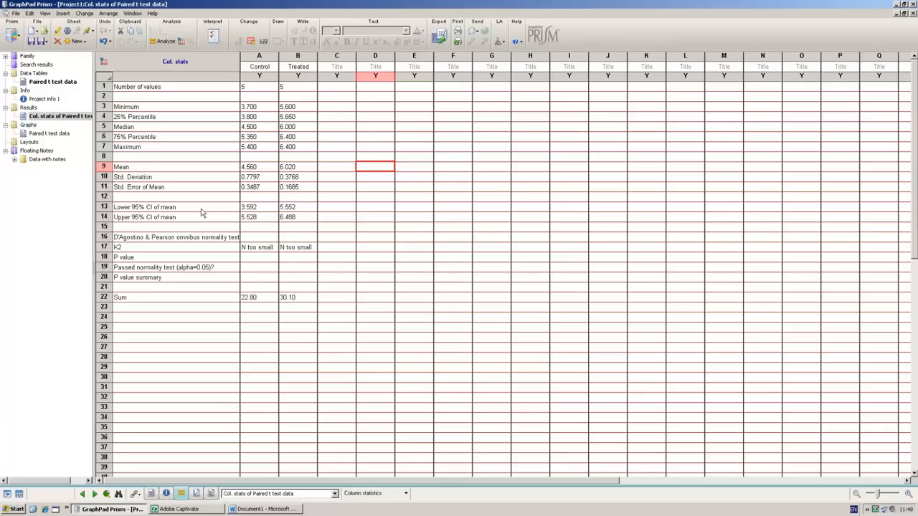
drag(202, 213, 300, 221)
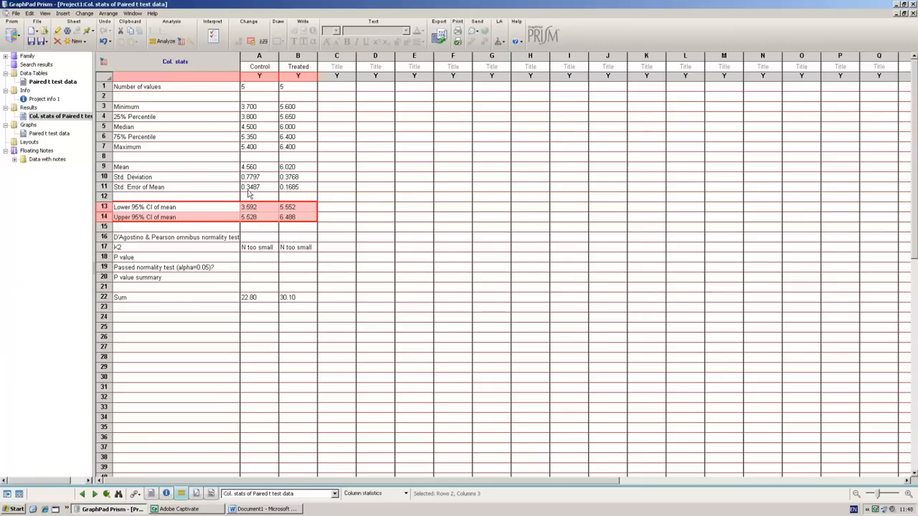
click(213, 240)
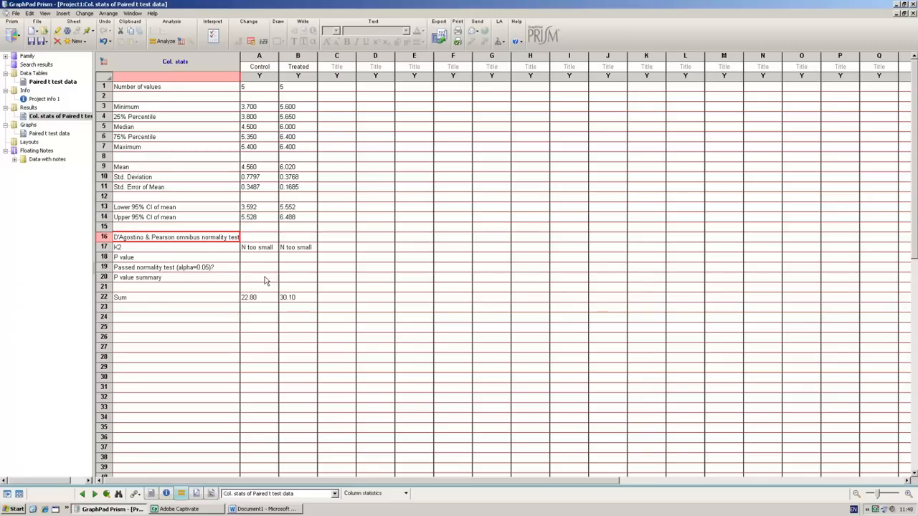
drag(264, 280, 294, 281)
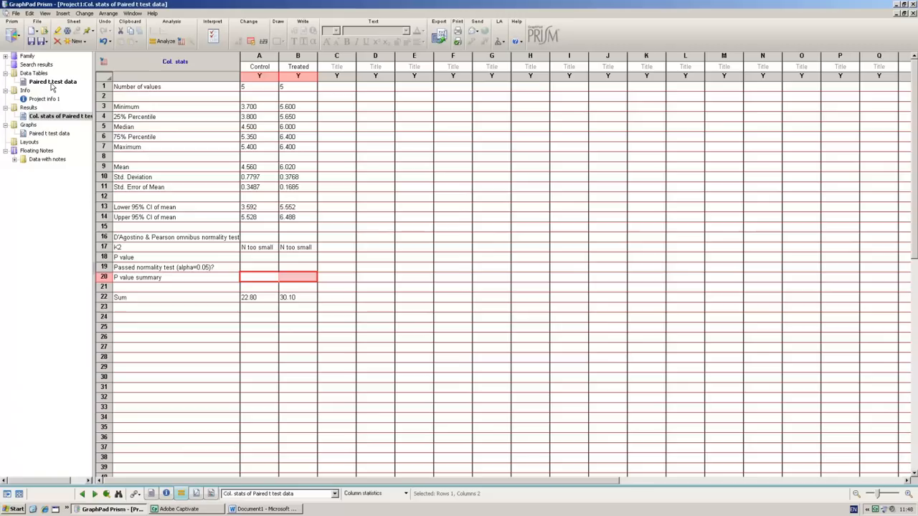
- Switch between the paired t test data table and its column statistics sheet to compare them, ending on the results
mouse_move(51, 87)
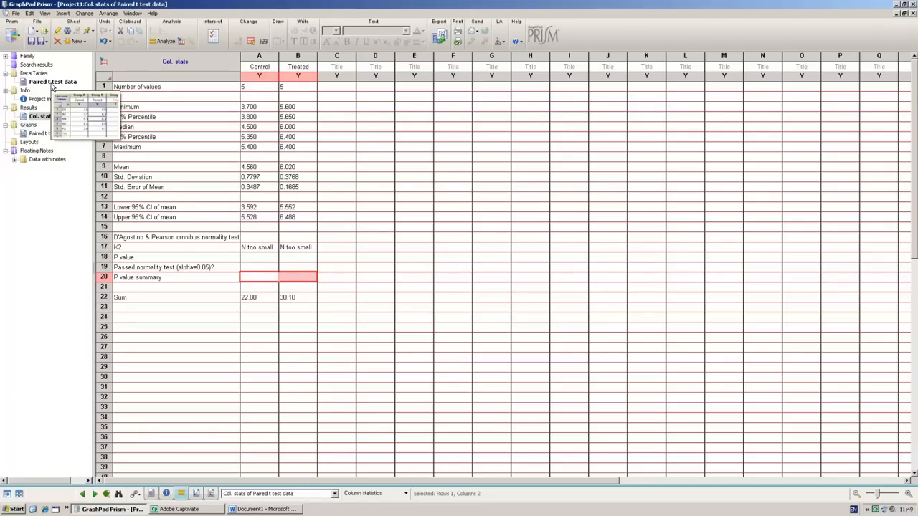
click(52, 85)
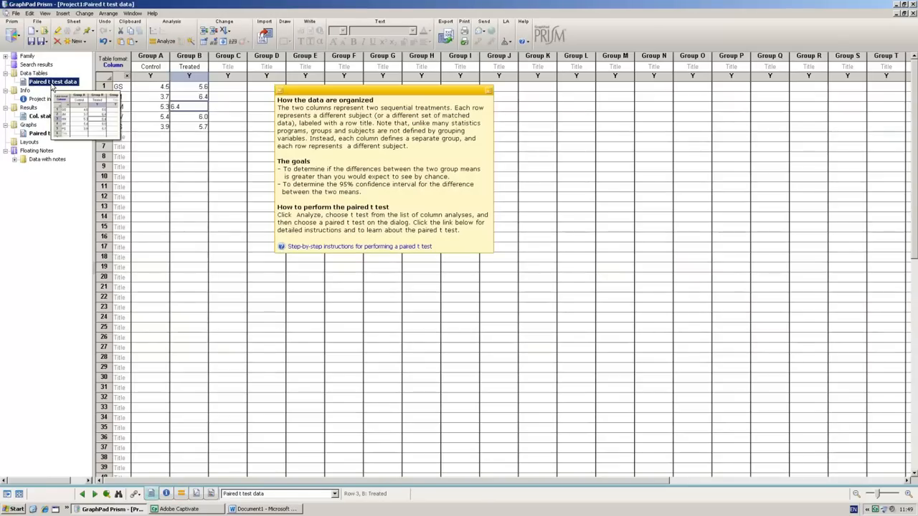
click(43, 117)
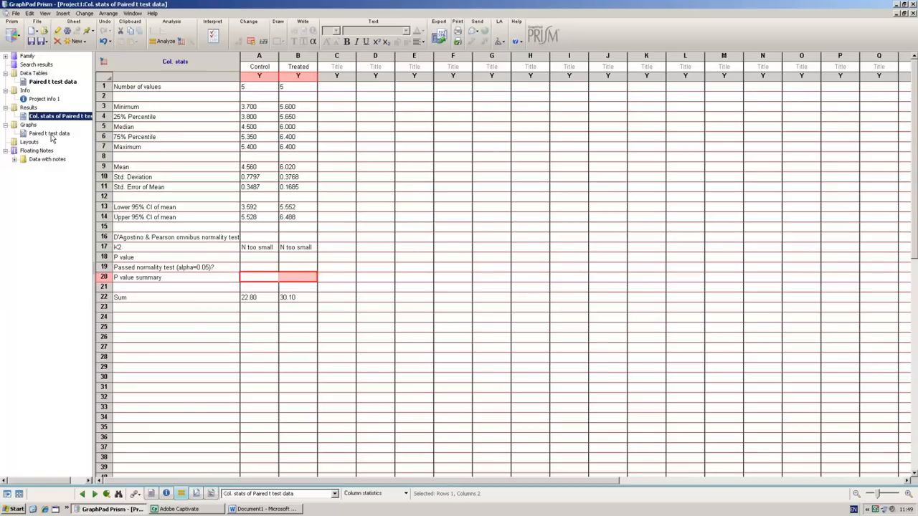
click(43, 82)
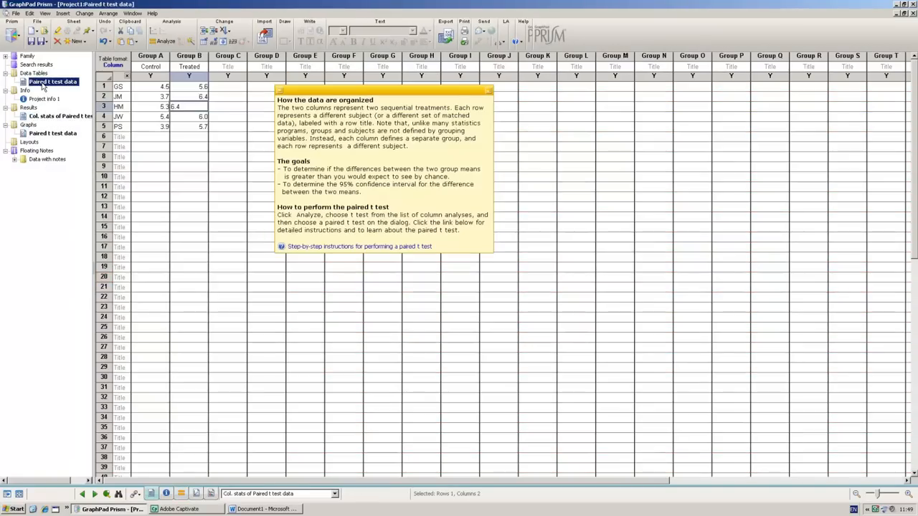
click(54, 117)
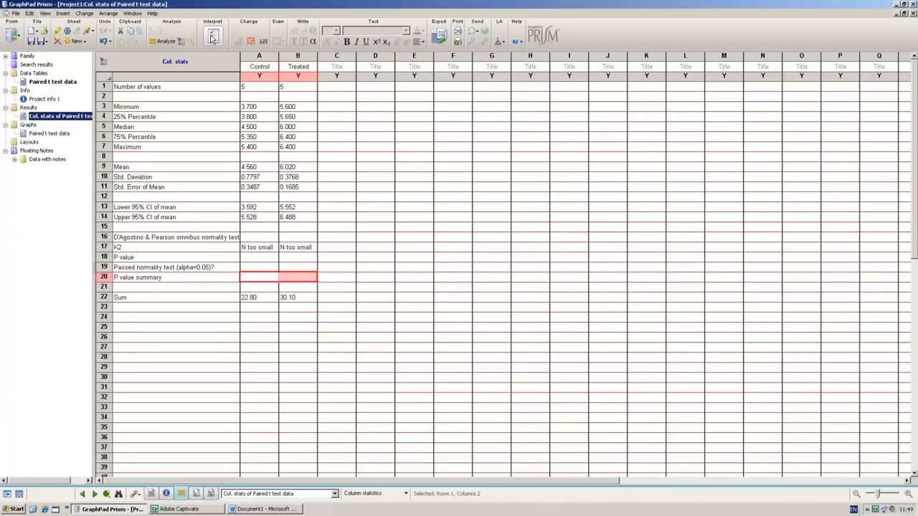
- Open the analysis checklist for the column statistics results, read through the descriptive statistics, normality tests and inferences sections, and close it
click(215, 38)
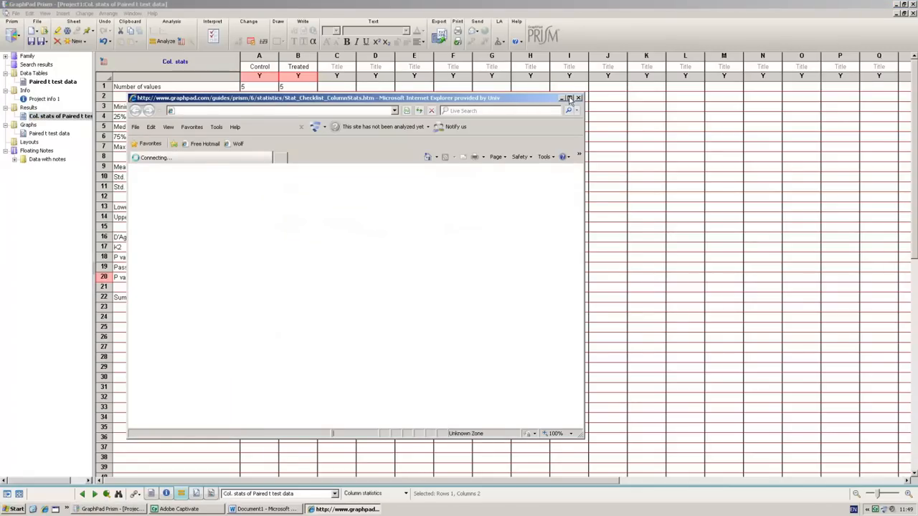
click(570, 99)
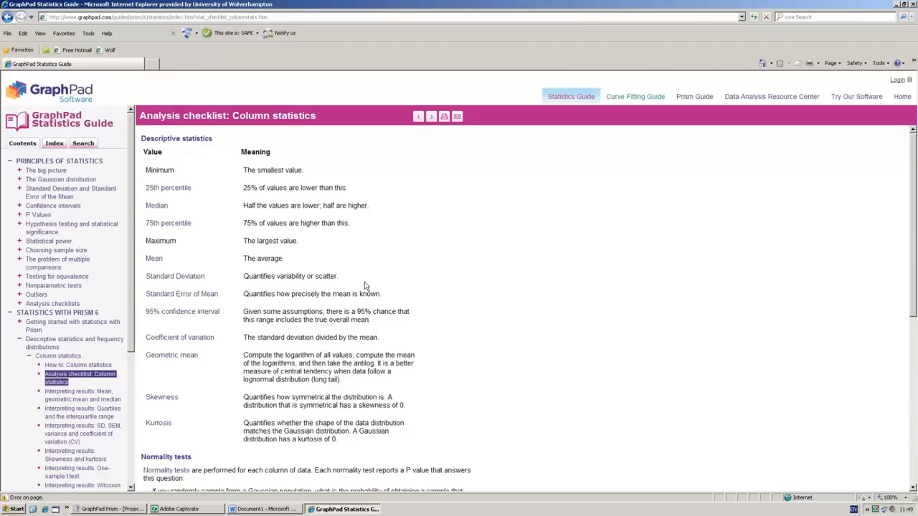
scroll(364, 285, down, 2)
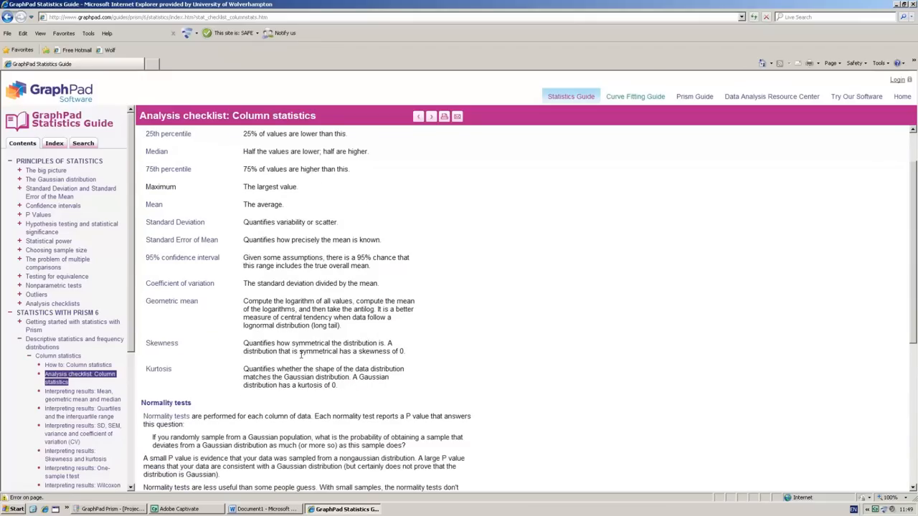
scroll(423, 344, down, 5)
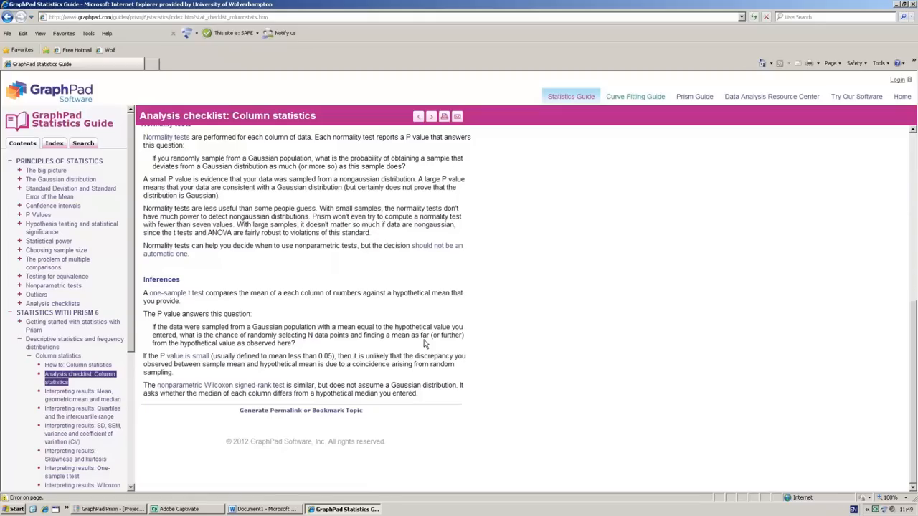
scroll(292, 324, up, 6)
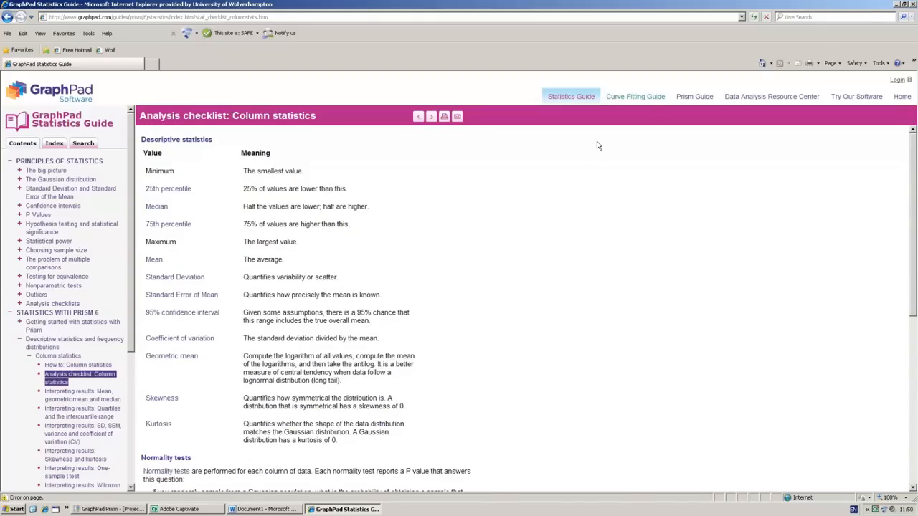
click(913, 4)
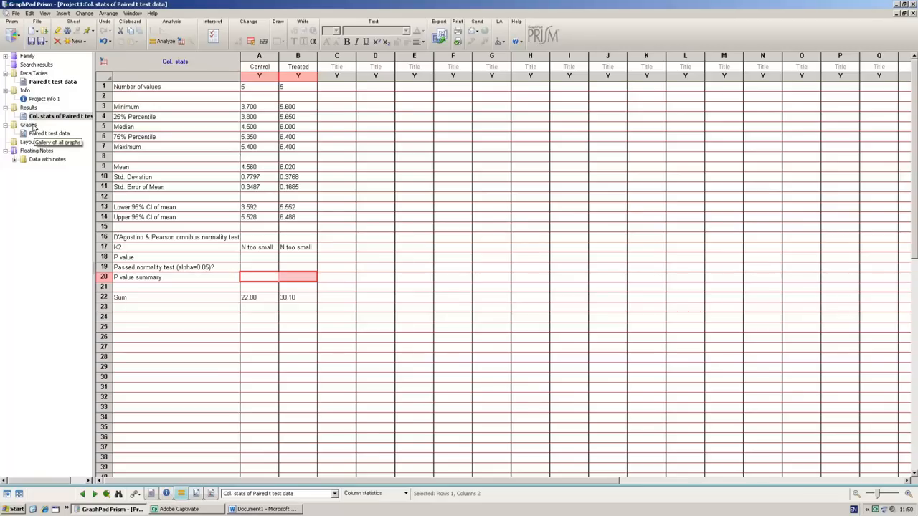
- Create the paired t test graph as a column bar graph plotting Mean with SD, previewing Mean with SEM for comparison
click(63, 135)
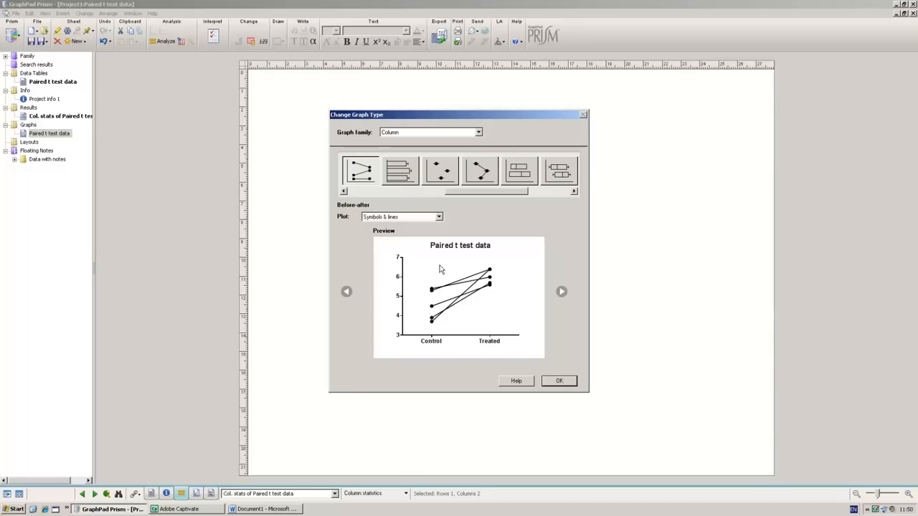
drag(493, 192, 385, 195)
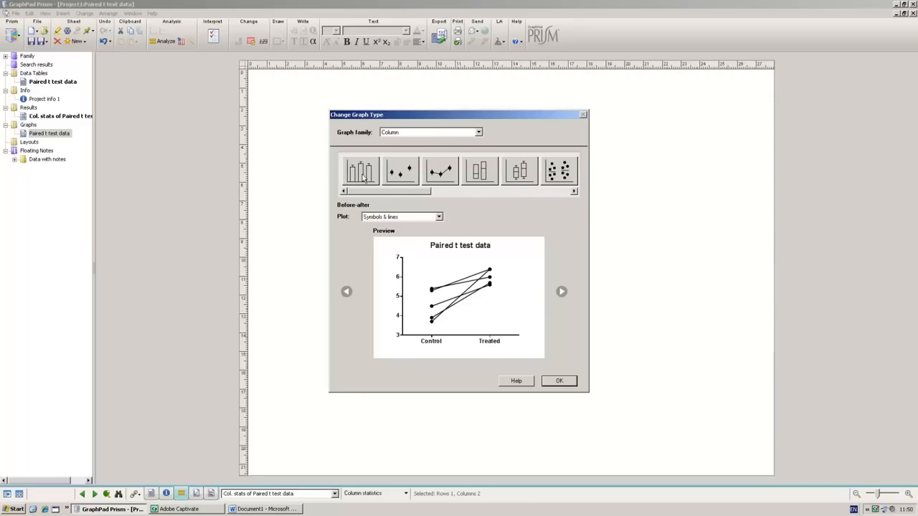
click(362, 173)
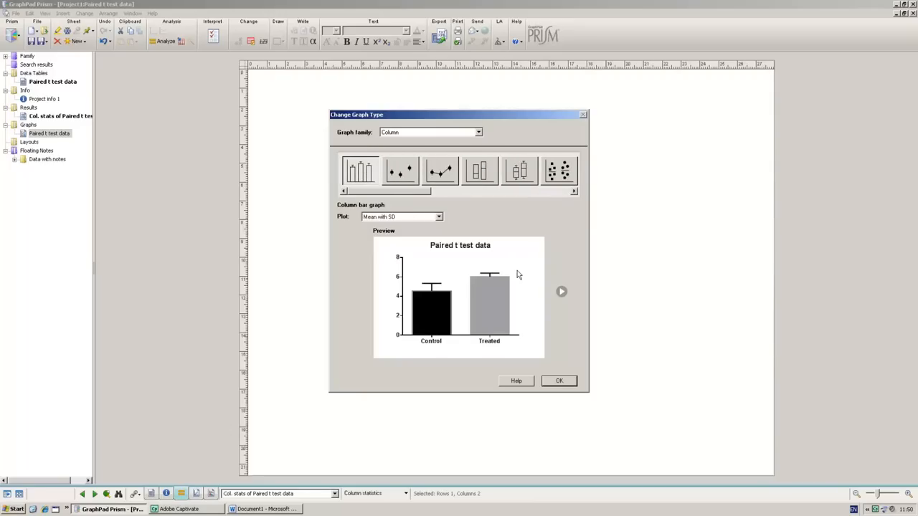
click(439, 218)
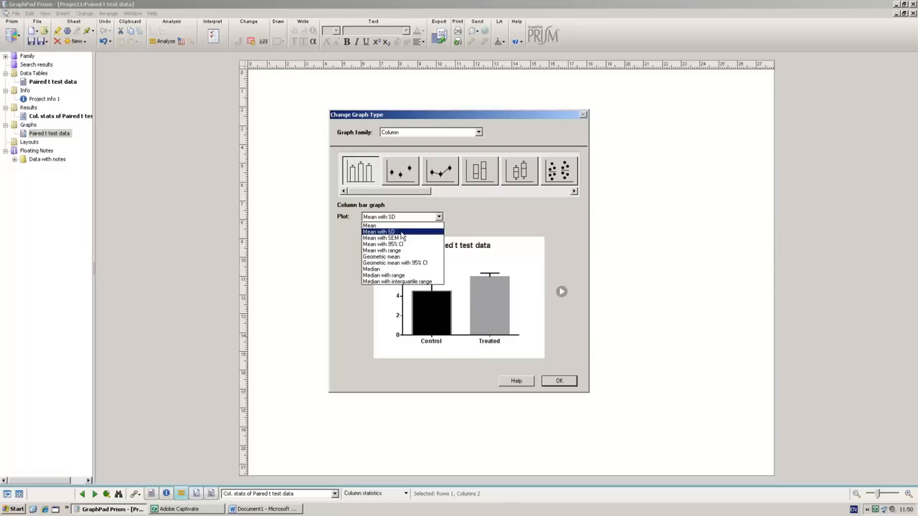
click(402, 239)
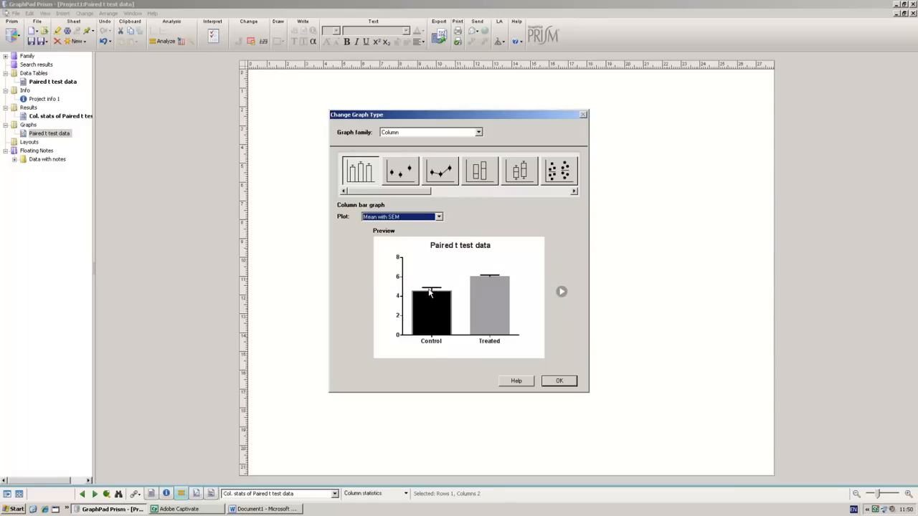
click(439, 216)
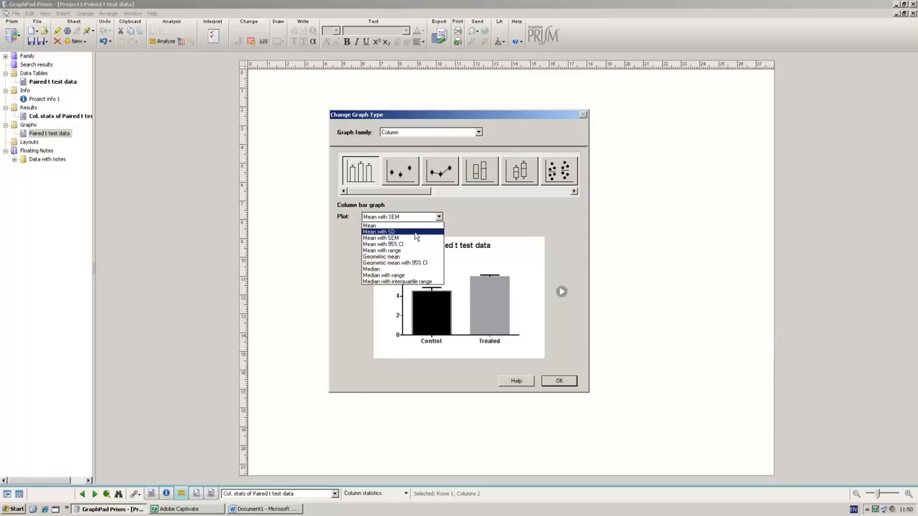
click(415, 236)
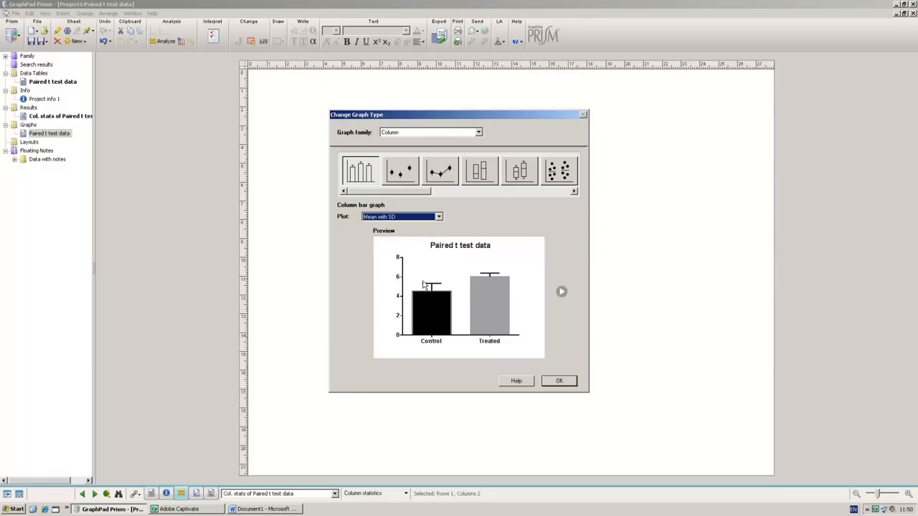
click(560, 380)
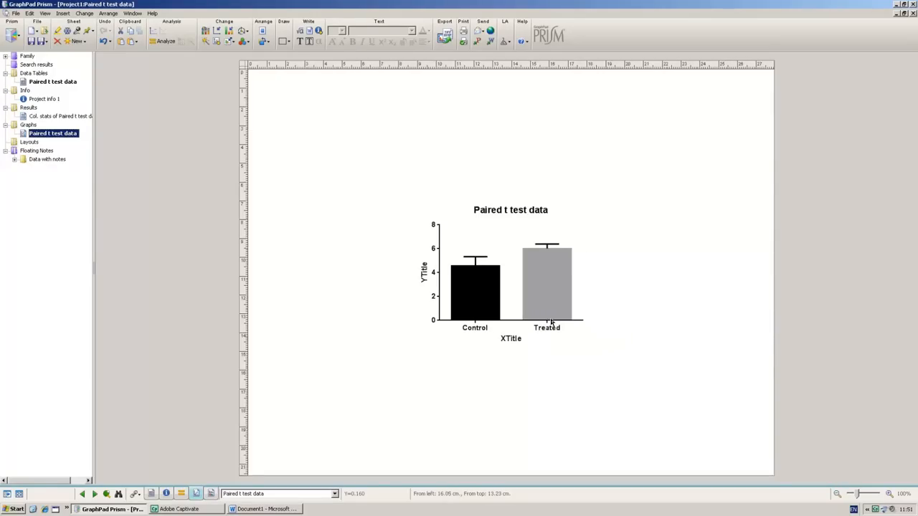
- Check the paired t test data table, return to its bar graph and delete the X-axis title
click(51, 82)
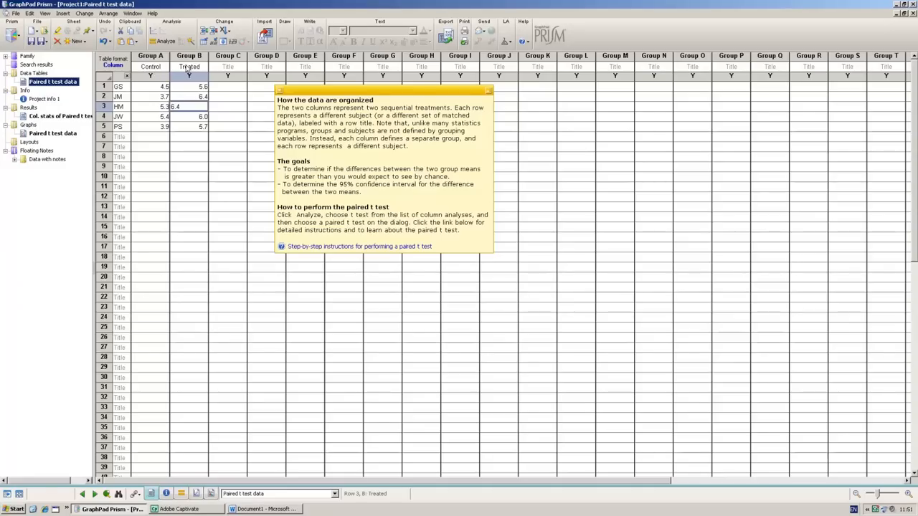
click(58, 135)
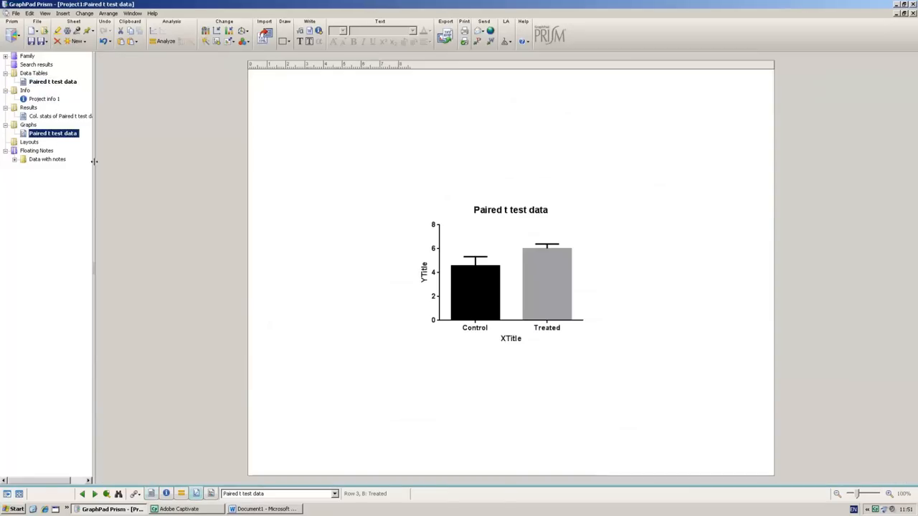
click(510, 337)
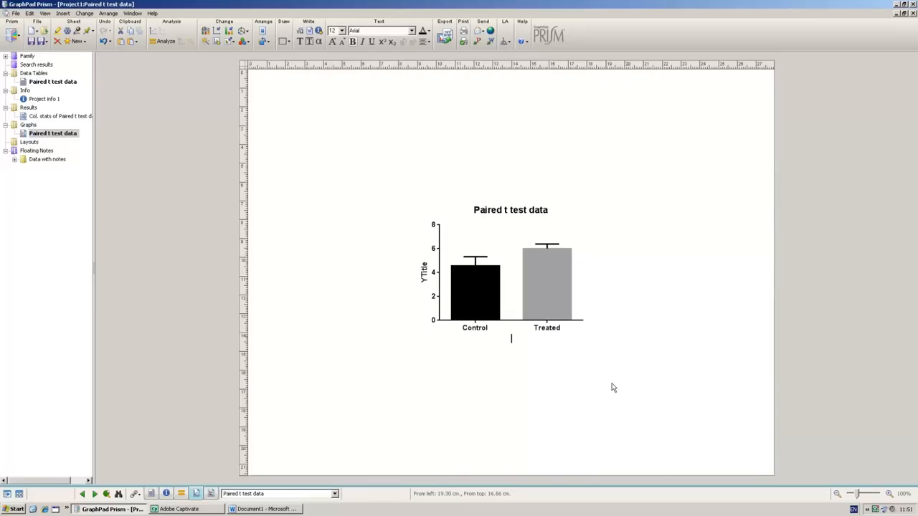
click(602, 389)
- Replace the bar graph's Y-axis title with the suggested entry "hfhfhfjh"
click(424, 274)
text(H)
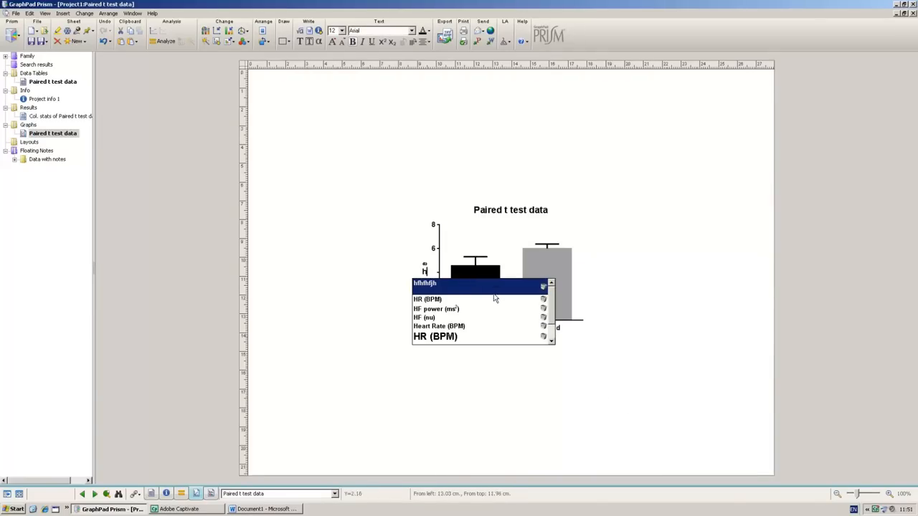
click(493, 292)
click(653, 308)
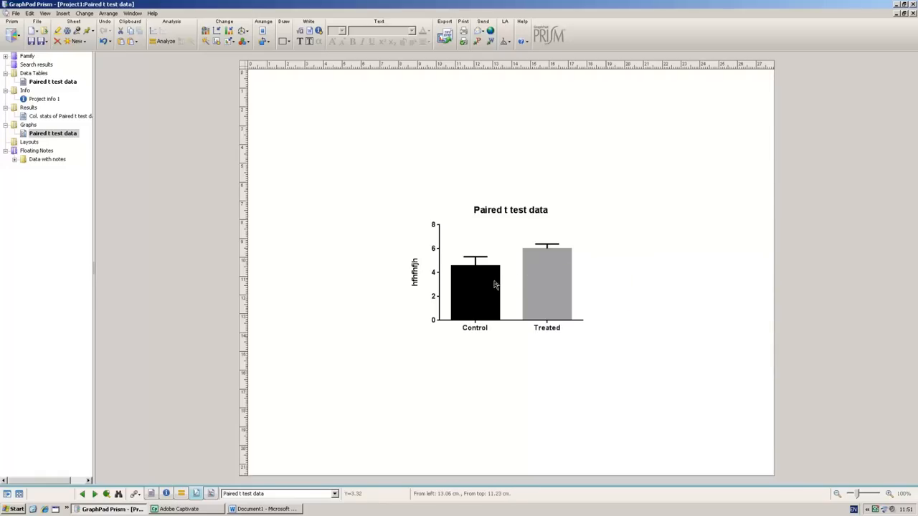
- Set the fill color of the Control bar to the purple in column E, row 10 of the palette
mouse_move(498, 285)
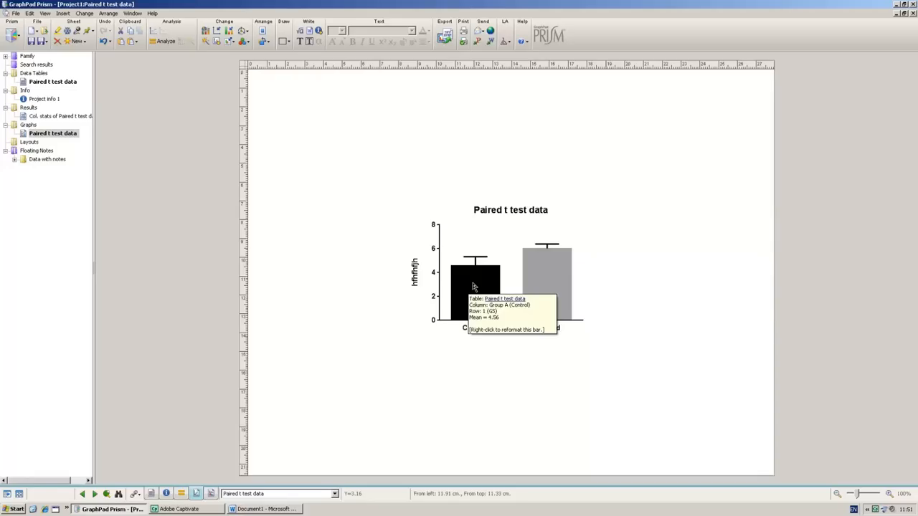
right_click(473, 287)
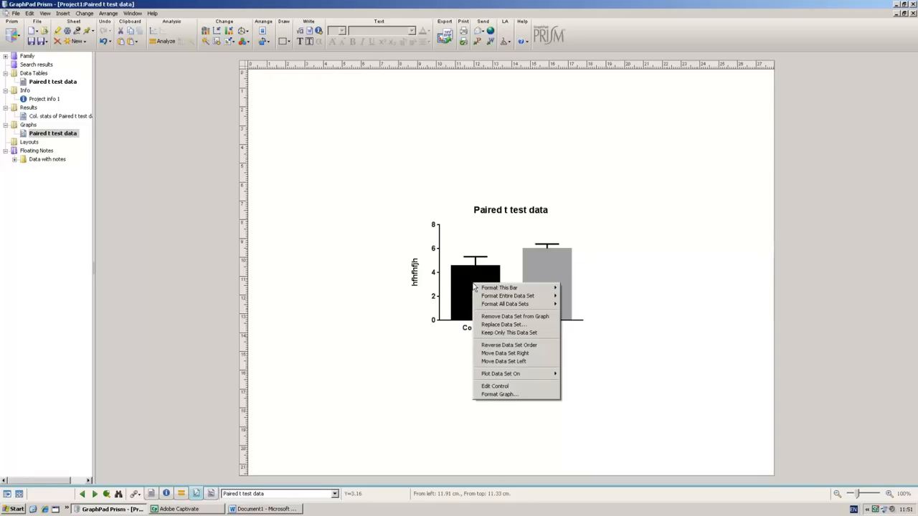
mouse_move(537, 290)
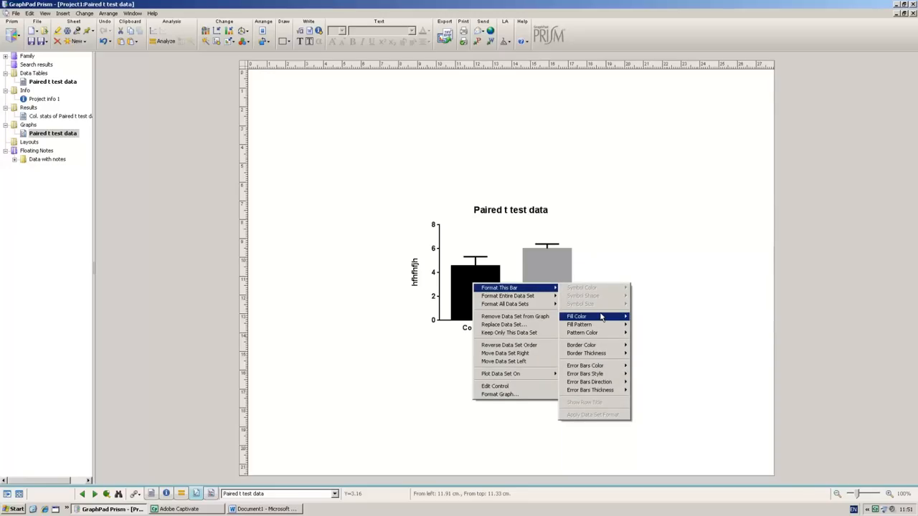
mouse_move(601, 317)
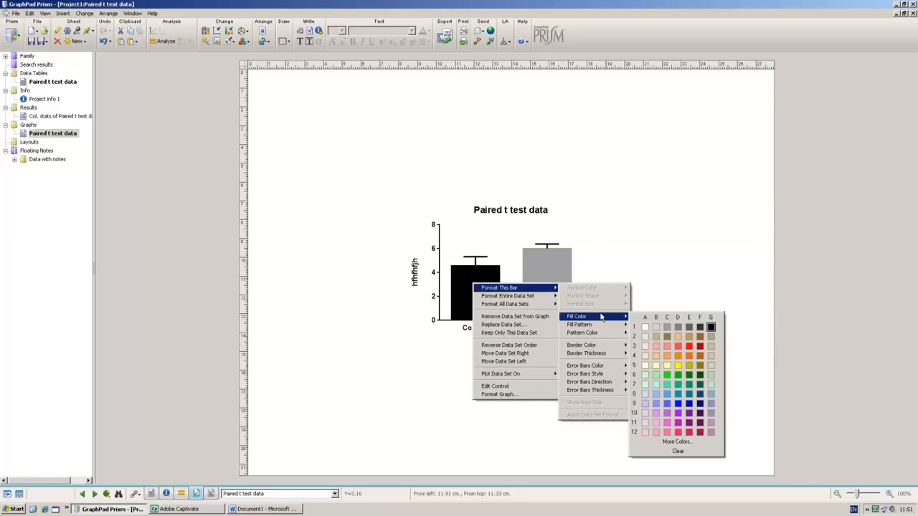
click(690, 415)
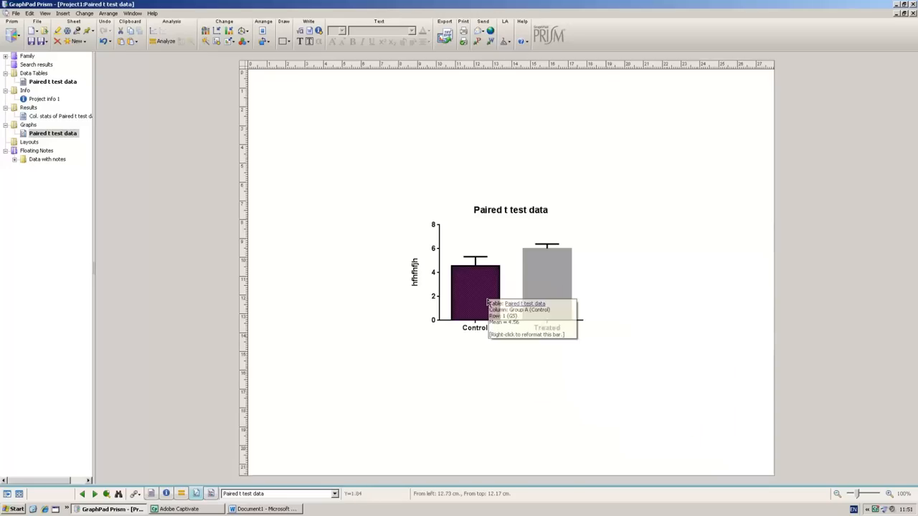
- Change the Control bar's fill pattern to a plain solid fill
right_click(488, 302)
mouse_move(522, 304)
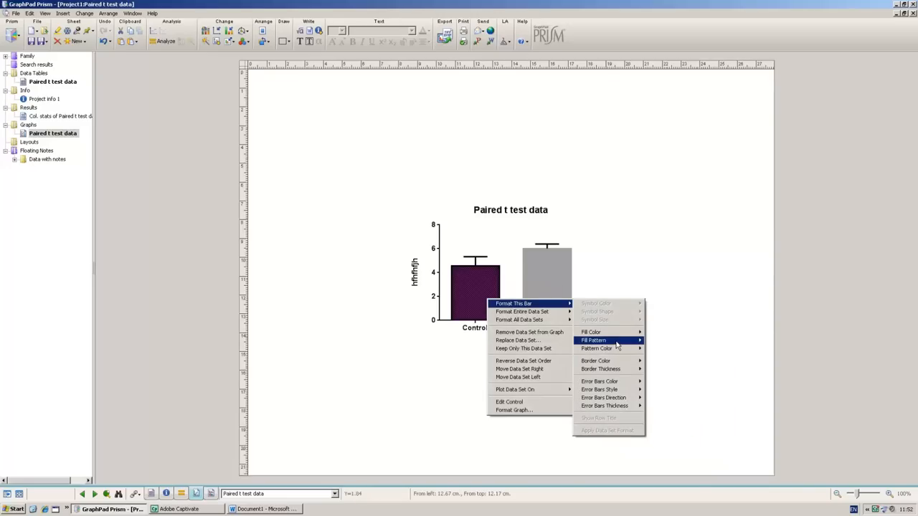
mouse_move(617, 346)
click(647, 342)
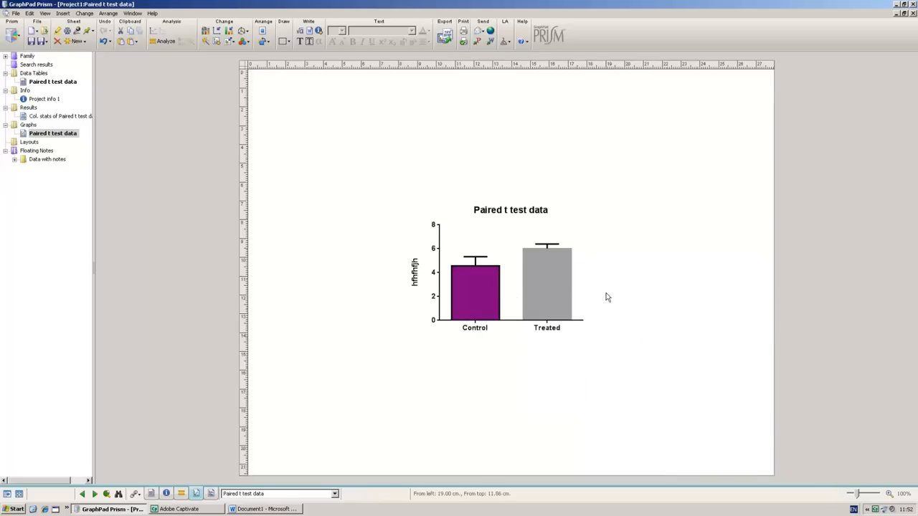
- Set the fill color of the Treated bar to the red in column E, row 3 of the palette
right_click(555, 276)
mouse_move(620, 280)
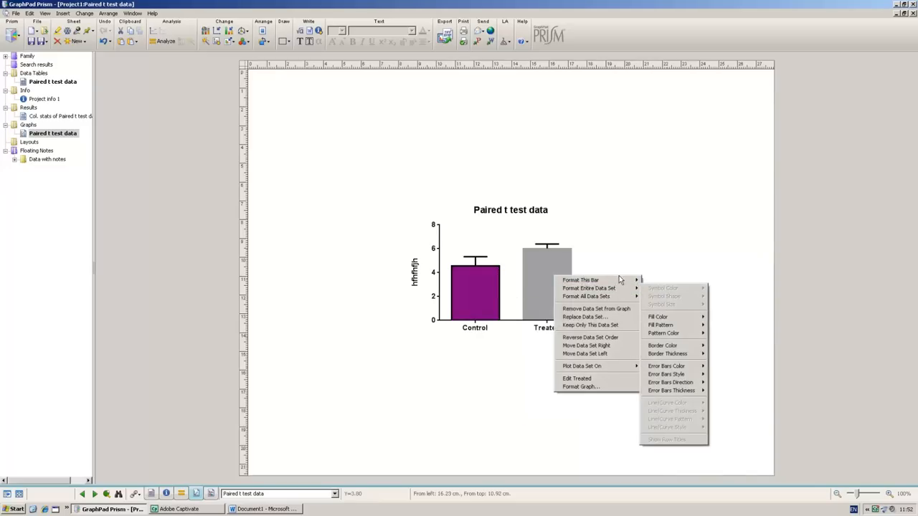
mouse_move(678, 311)
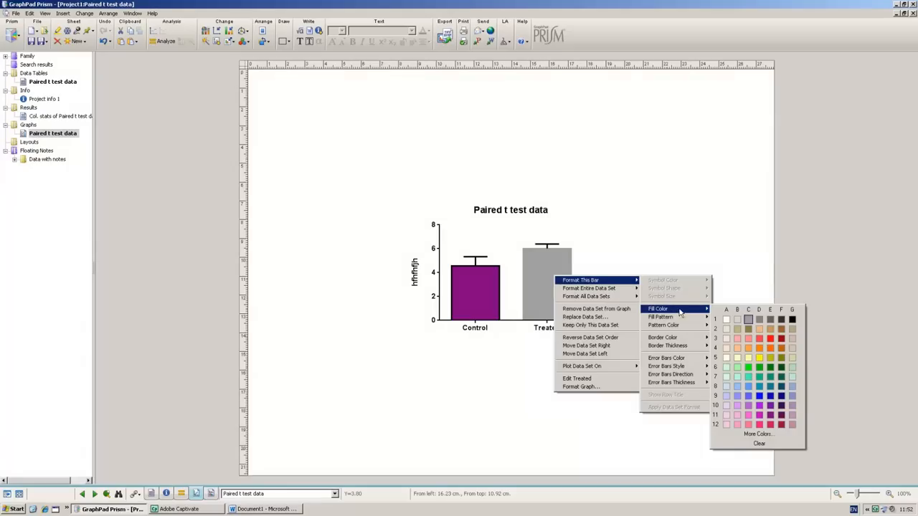
click(769, 338)
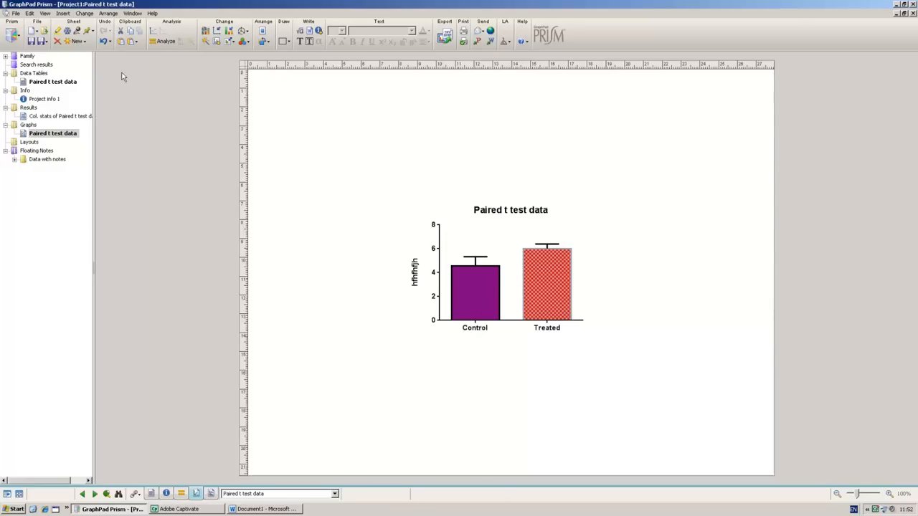
- Create a new graph of the existing paired t test data as a box and whiskers column graph with Min to Max whiskers
click(83, 41)
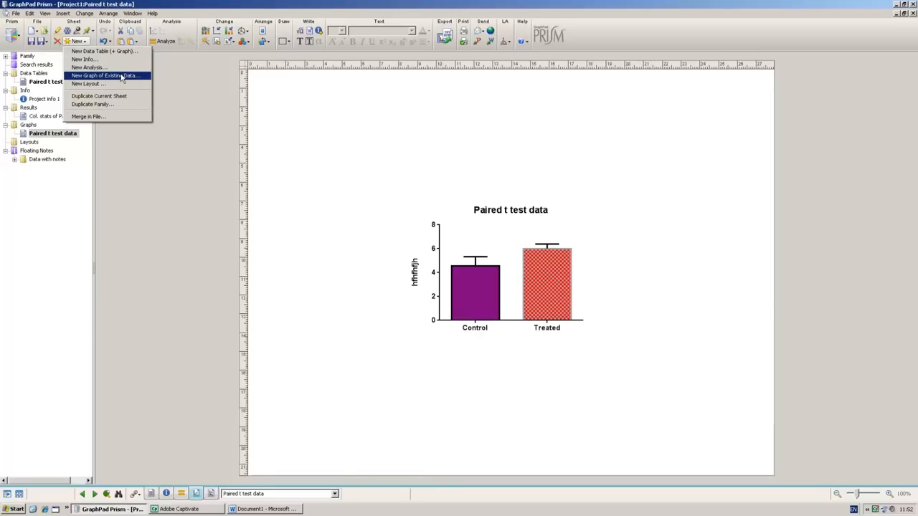
click(122, 76)
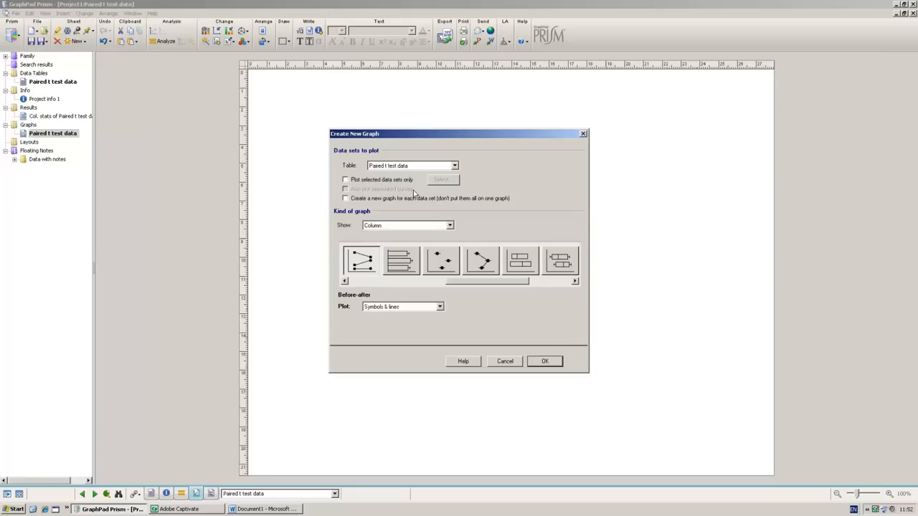
drag(501, 287, 435, 285)
click(437, 269)
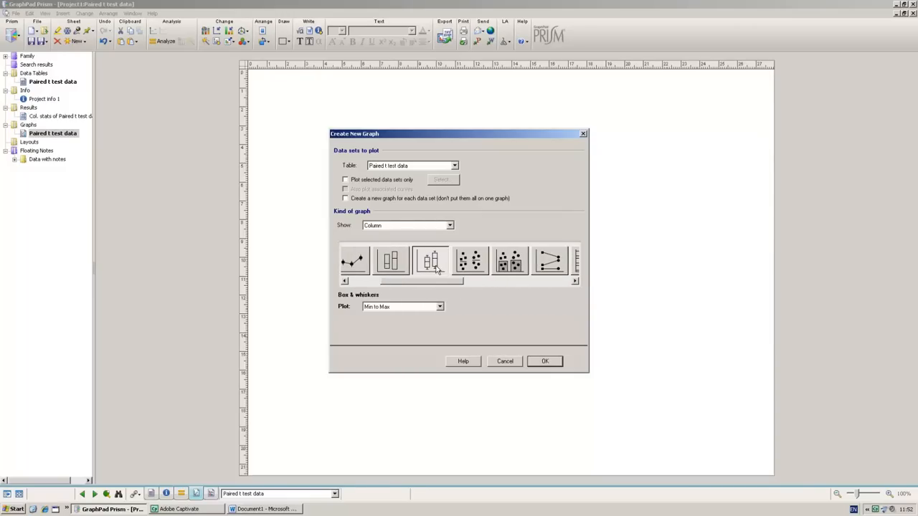
click(440, 308)
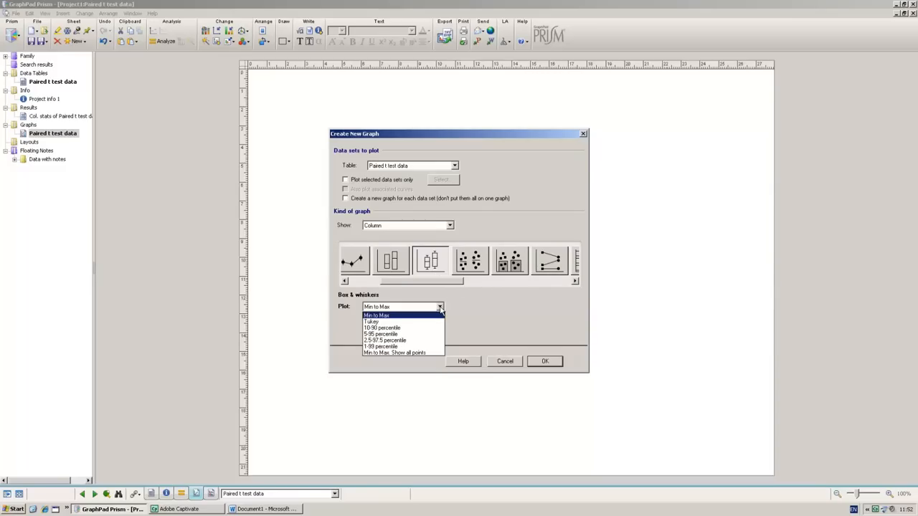
click(441, 307)
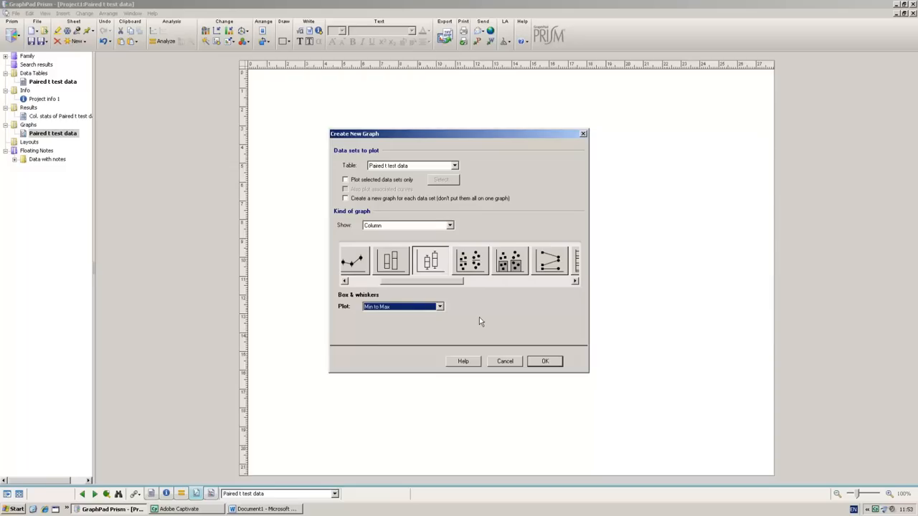
click(539, 362)
click(544, 362)
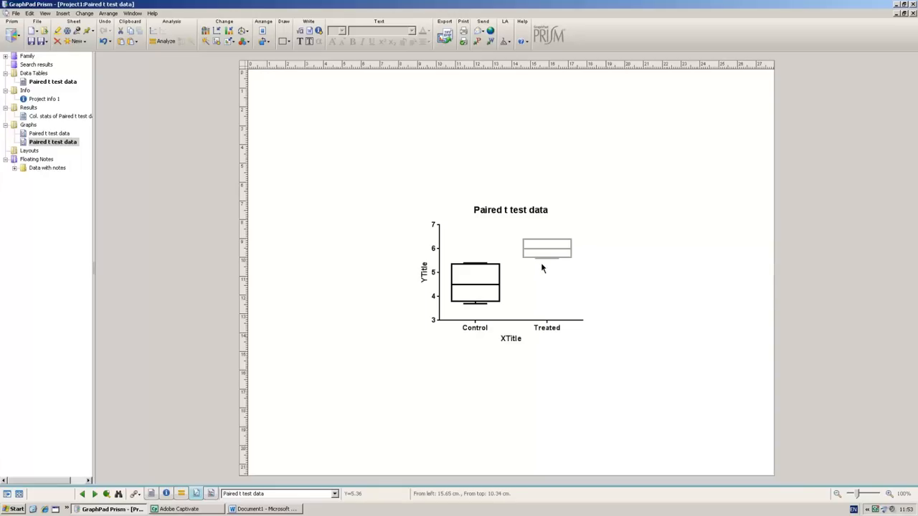
mouse_move(496, 272)
mouse_move(548, 248)
right_click(469, 274)
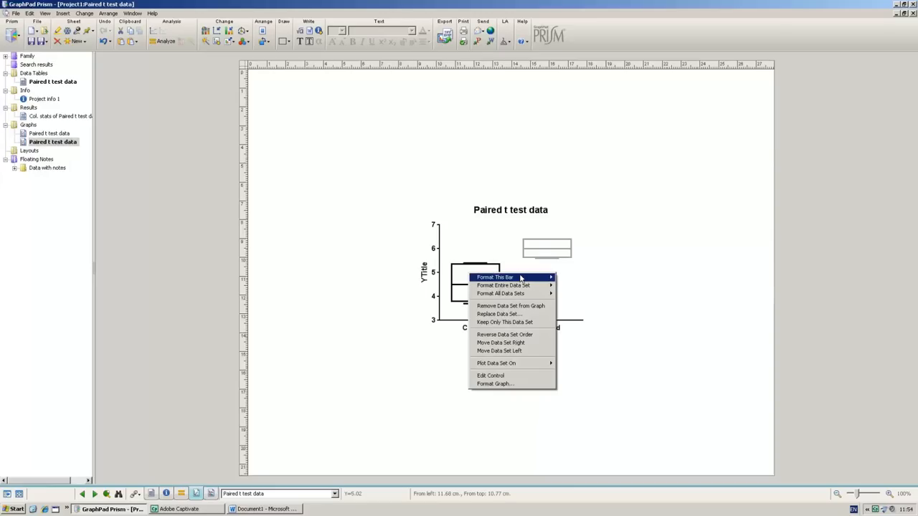
mouse_move(520, 278)
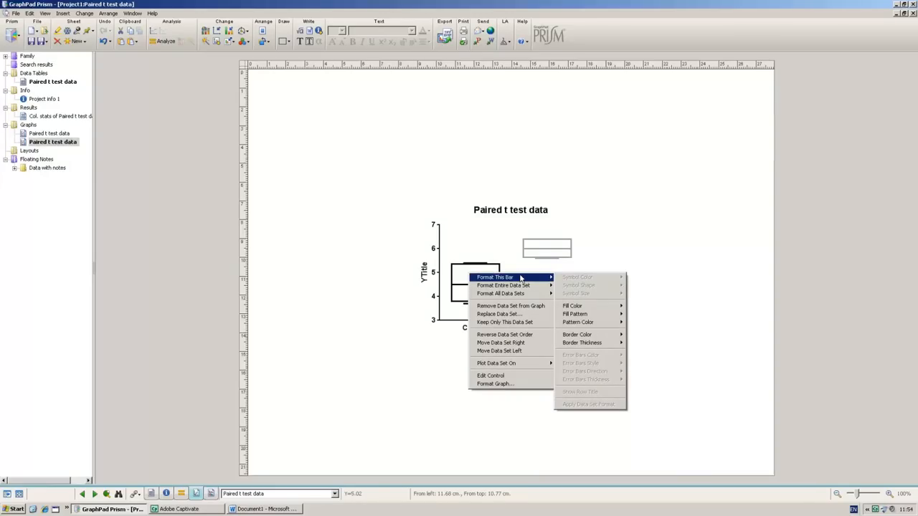
click(644, 252)
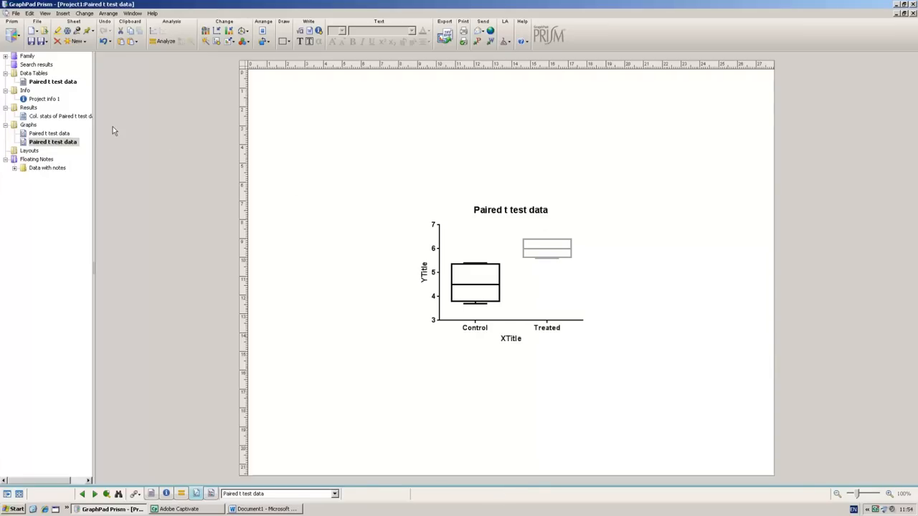
- Start a t tests (and nonparametric tests) analysis of the Control and Treated data sets in the Paired t test data table
click(49, 84)
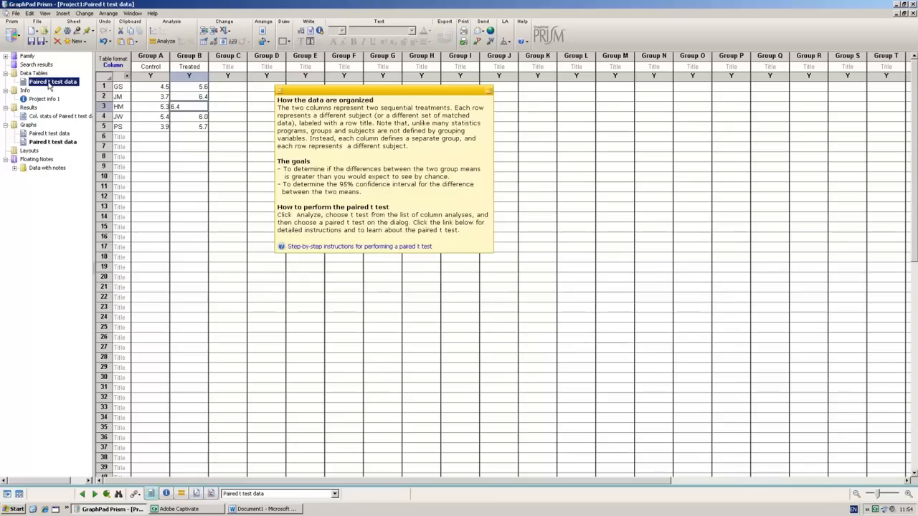
mouse_move(50, 86)
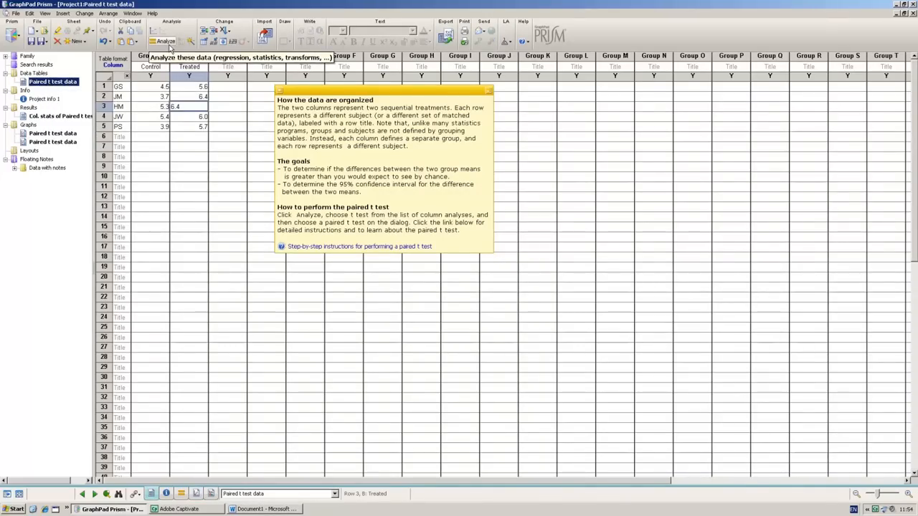
click(170, 44)
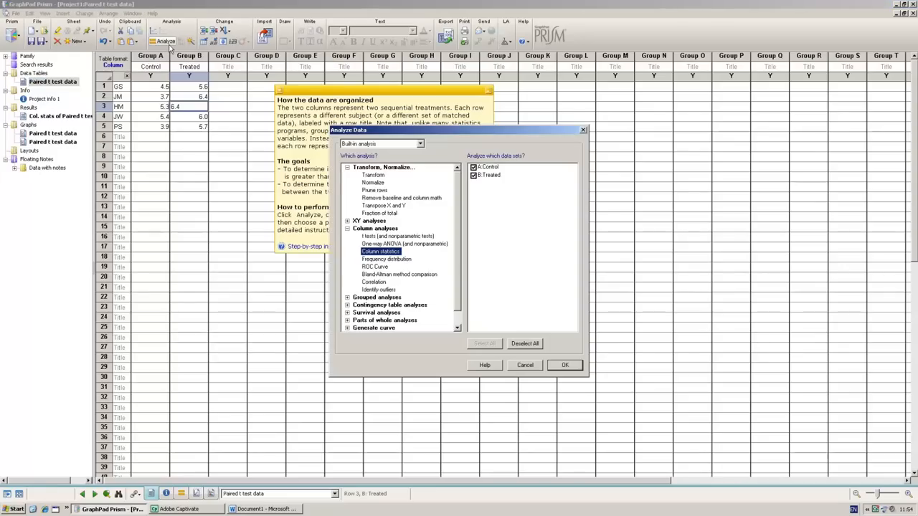
click(394, 238)
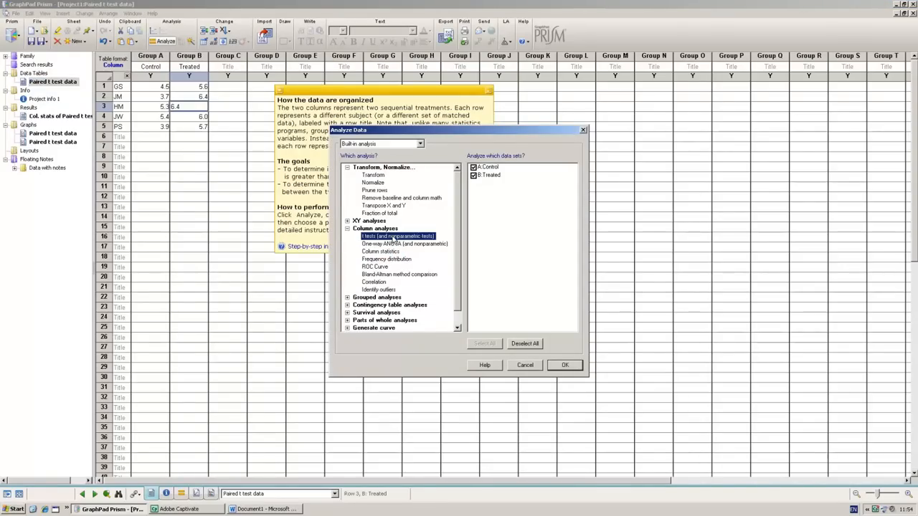
click(581, 365)
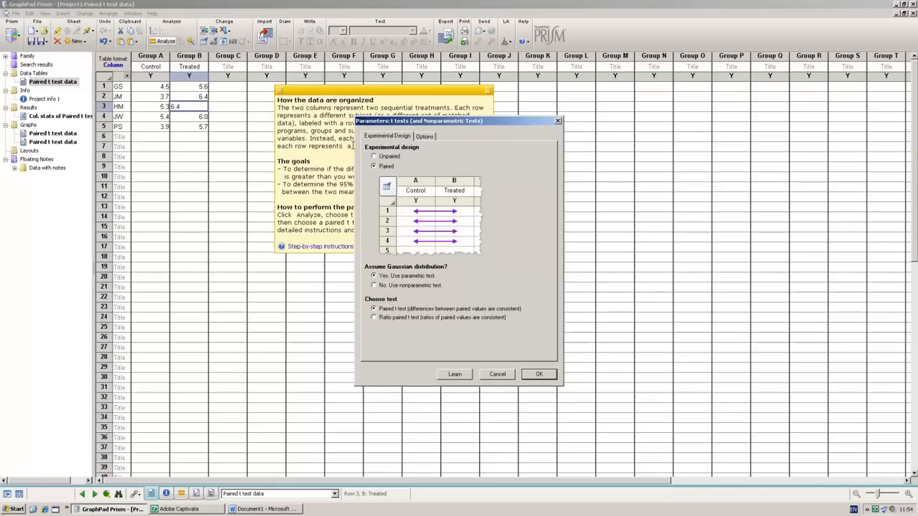
- Run the analysis with a Paired experimental design and the parametric Paired t test, assuming a Gaussian distribution
click(374, 157)
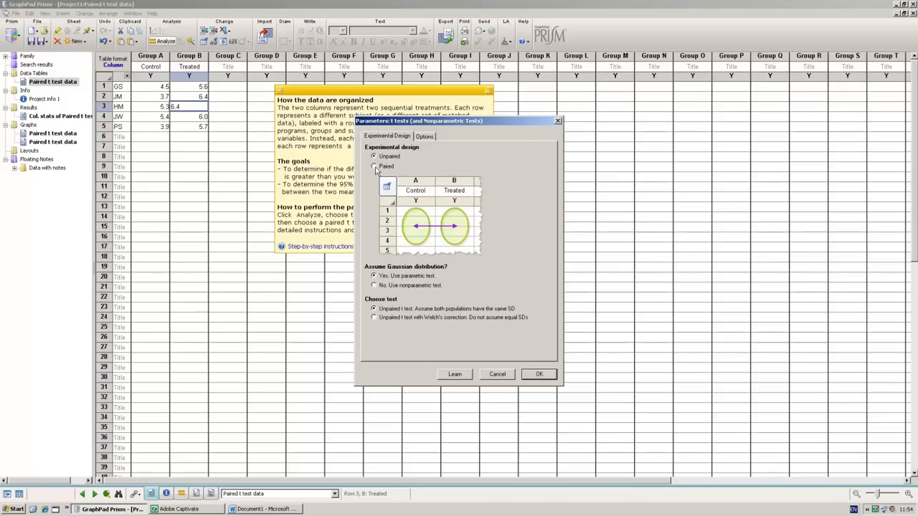
click(374, 167)
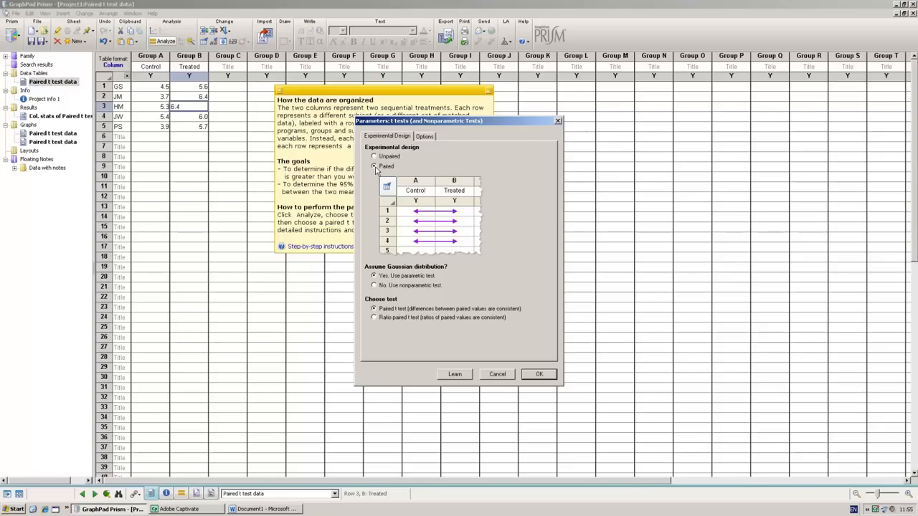
click(374, 286)
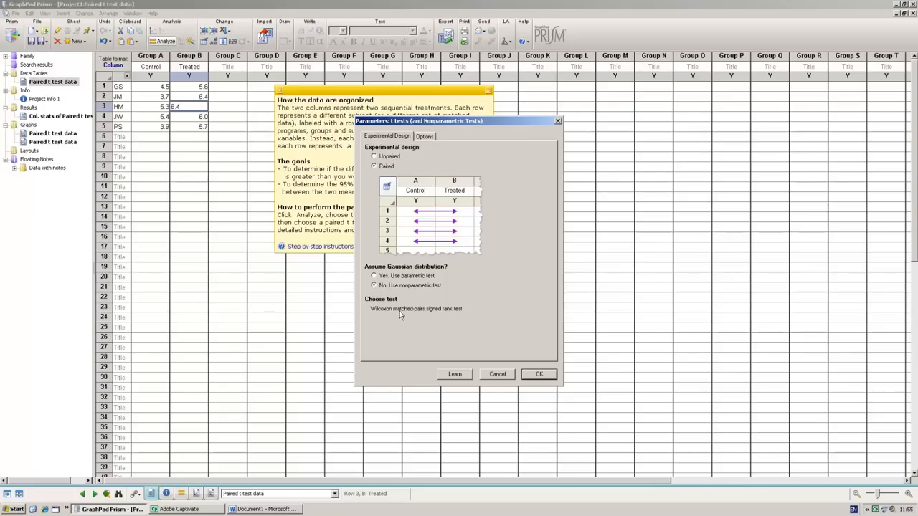
click(375, 277)
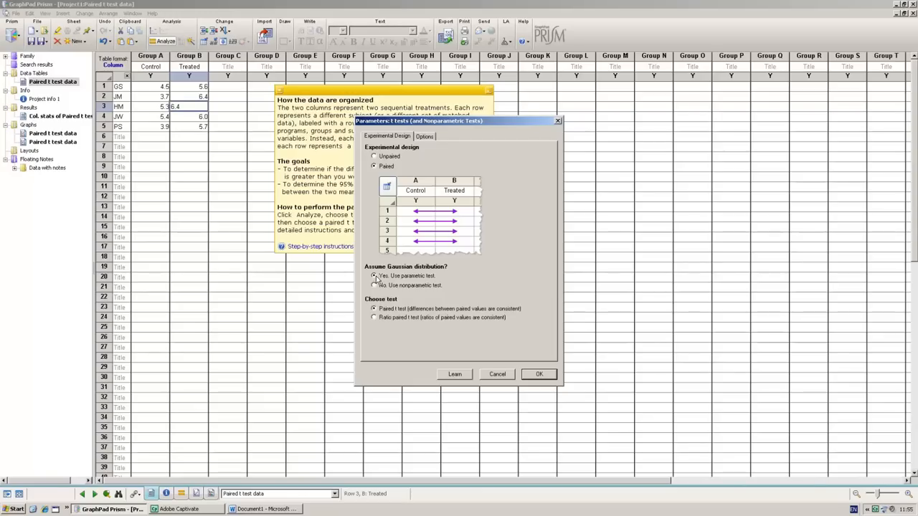
click(545, 376)
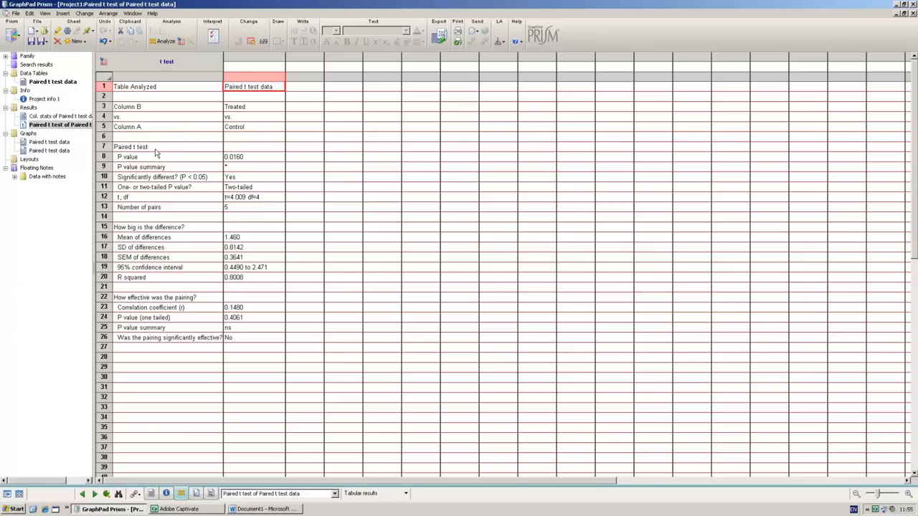
- Examine the P value, P value summary and significance rows in the paired t test results
drag(135, 149, 254, 173)
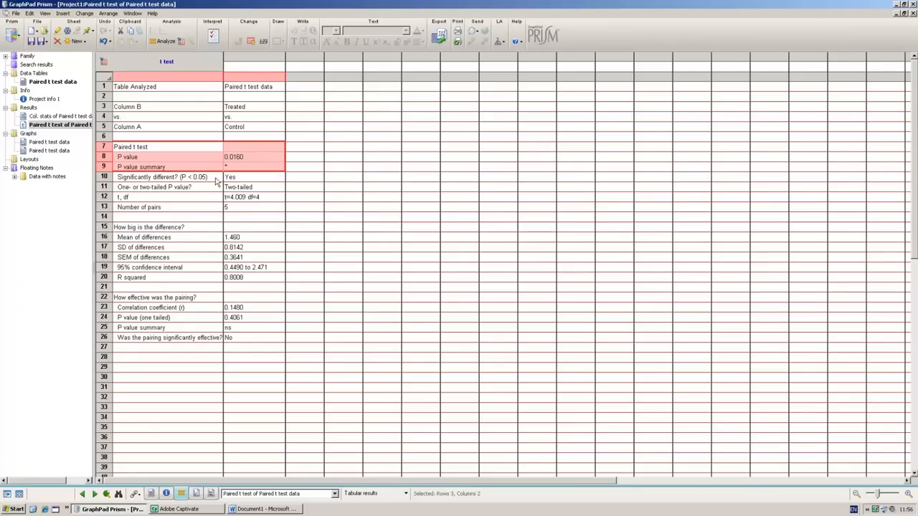
click(204, 181)
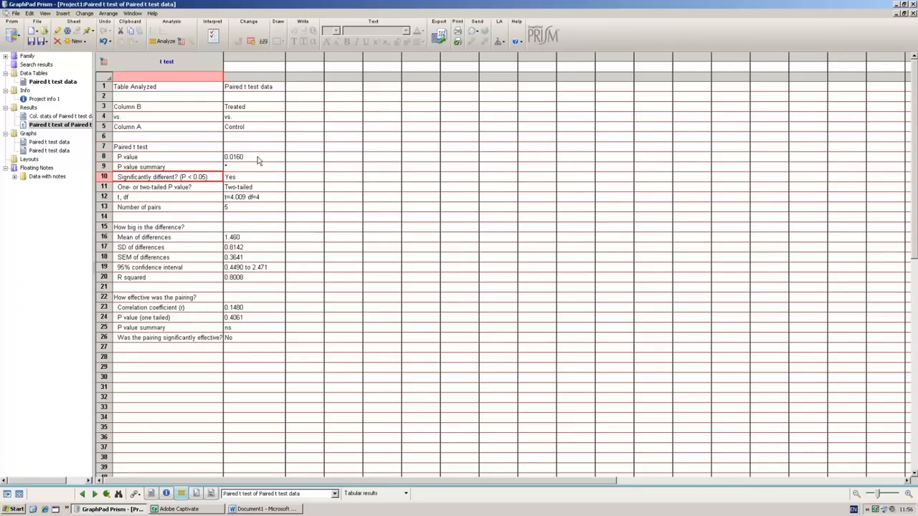
drag(244, 158, 241, 179)
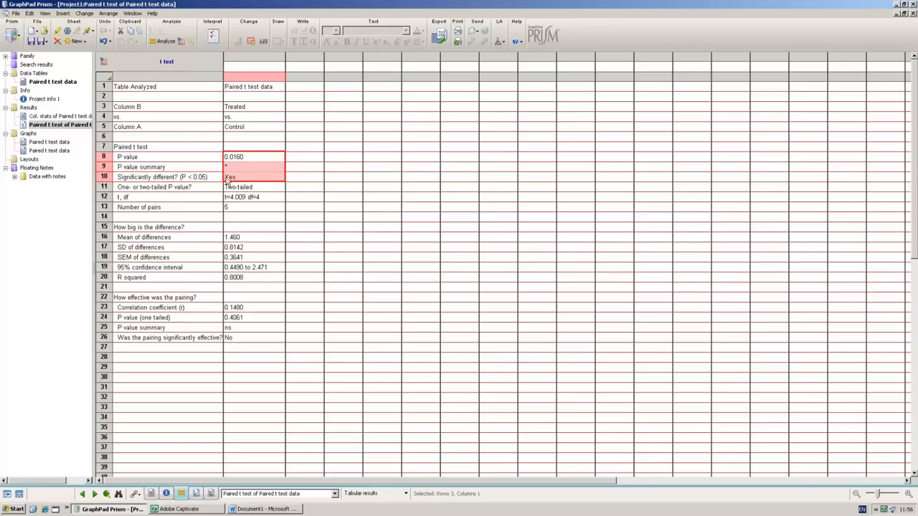
click(329, 182)
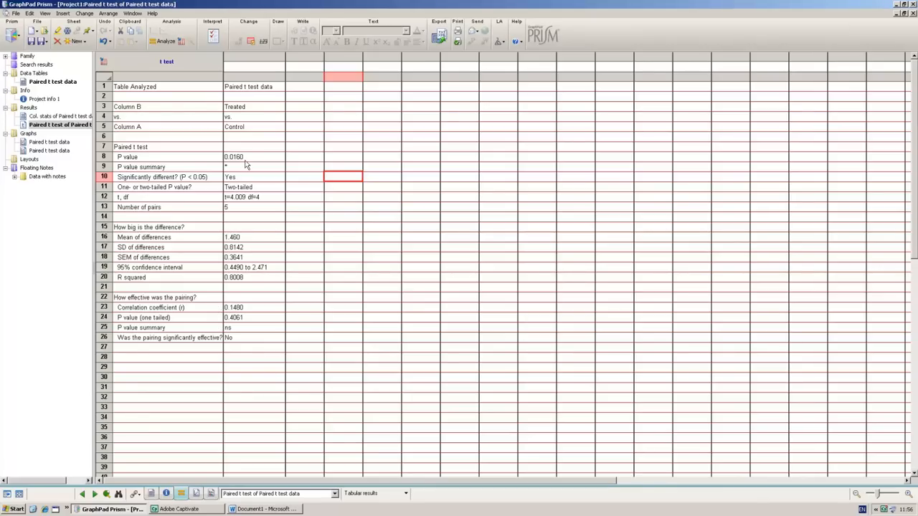
- Open the online analysis checklist for the paired t test full screen, read through it, and return to GraphPad Prism
click(212, 33)
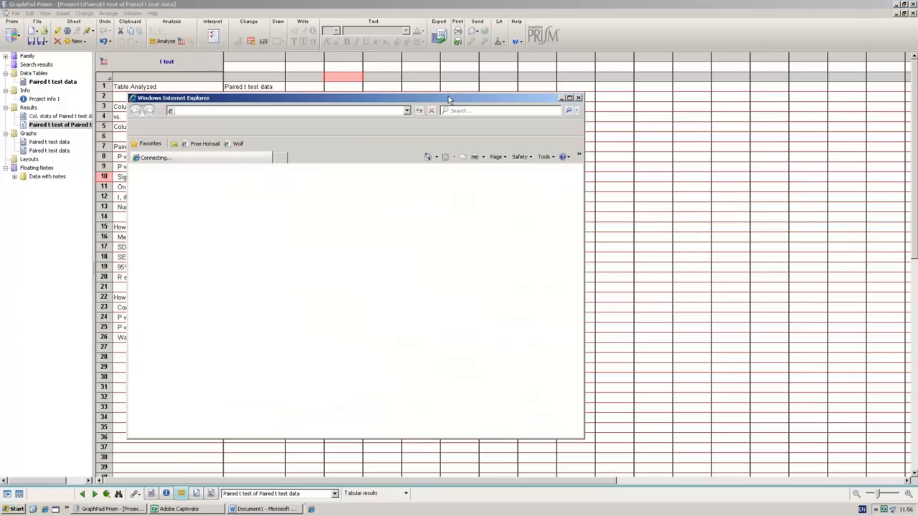
click(569, 98)
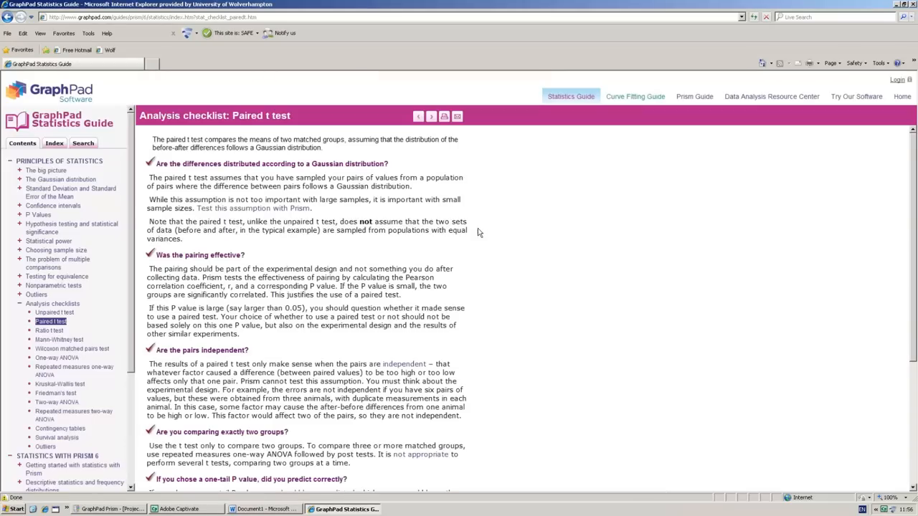
scroll(479, 229, down, 3)
scroll(479, 229, up, 3)
key(alt+Tab)
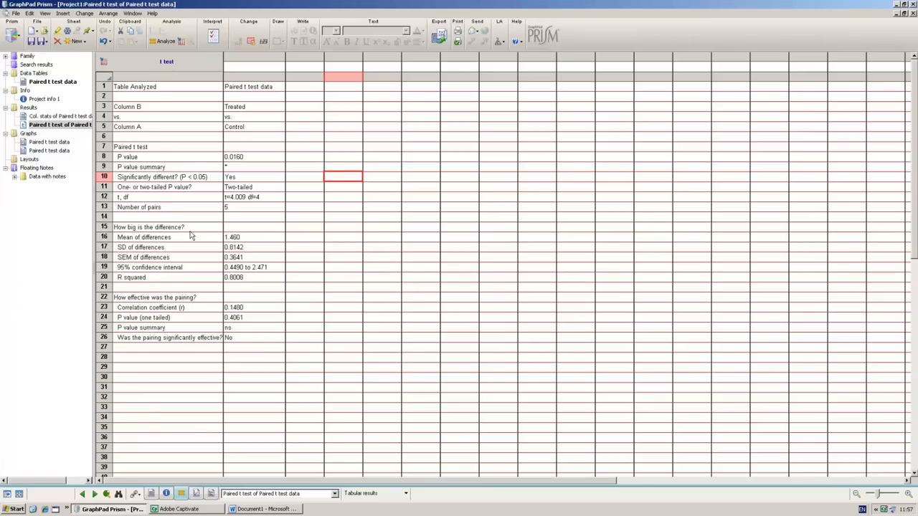
- Copy the Control and Treated bar graph and paste it into the blank Microsoft Word document
click(68, 143)
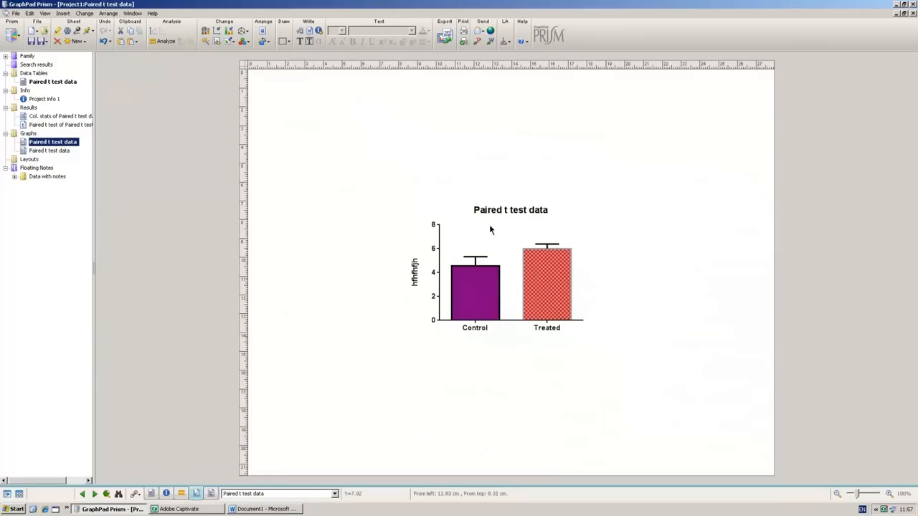
right_click(489, 224)
click(523, 233)
click(286, 510)
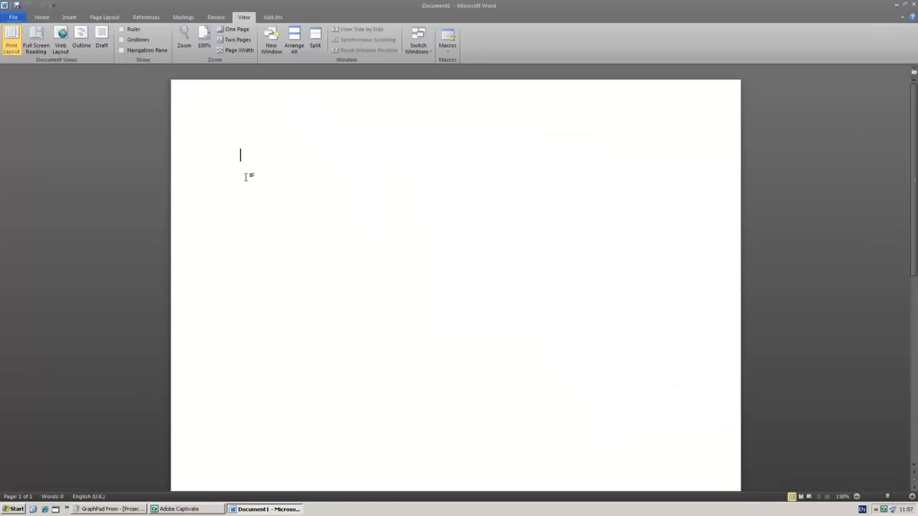
right_click(245, 177)
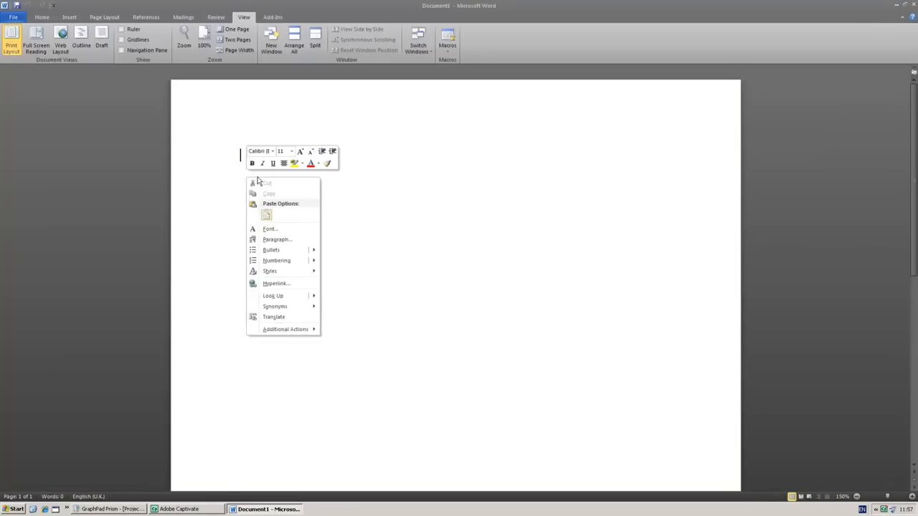
click(267, 216)
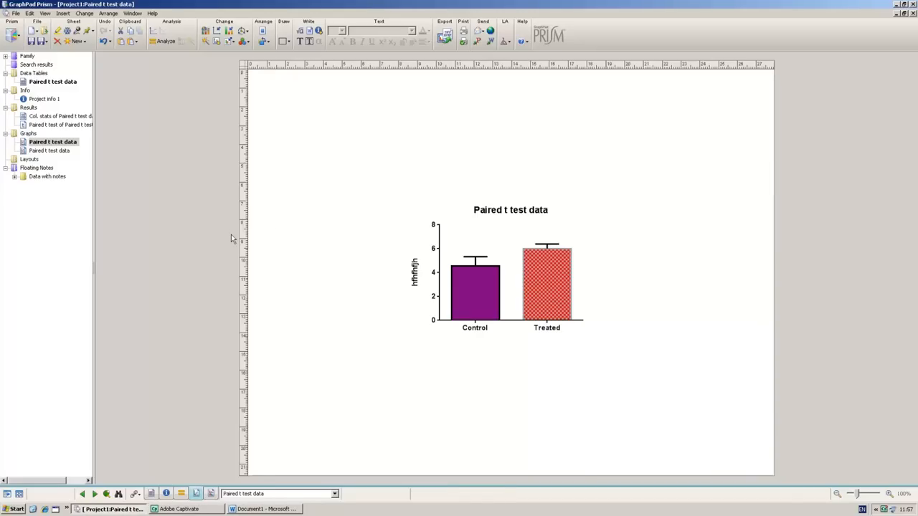
click(266, 510)
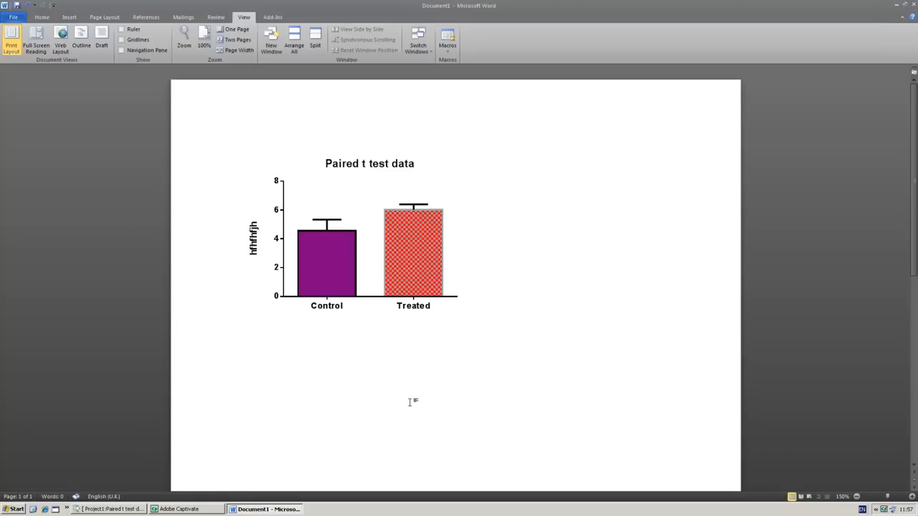
- Copy rows 7 to 10 of the paired t test results in GraphPad Prism and paste them below the graph in the Word document
click(125, 511)
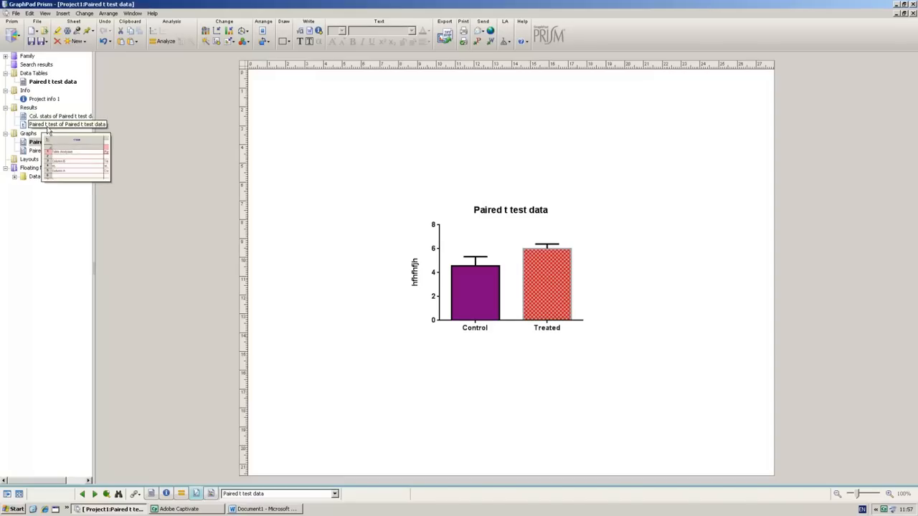
click(48, 125)
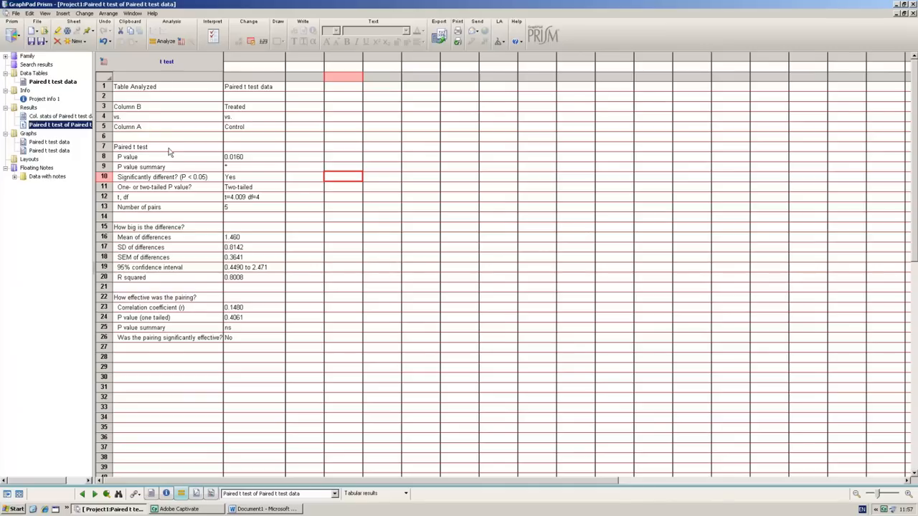
drag(164, 148, 255, 177)
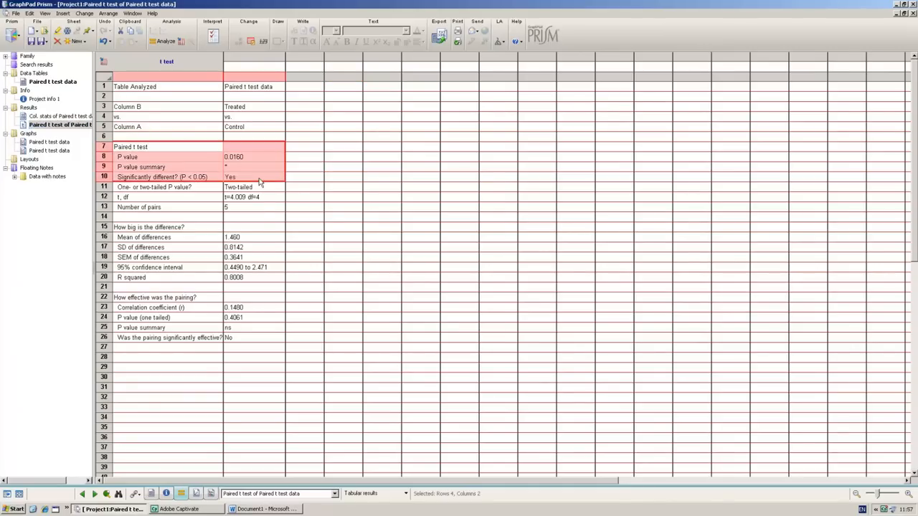
right_click(258, 177)
click(275, 181)
click(258, 509)
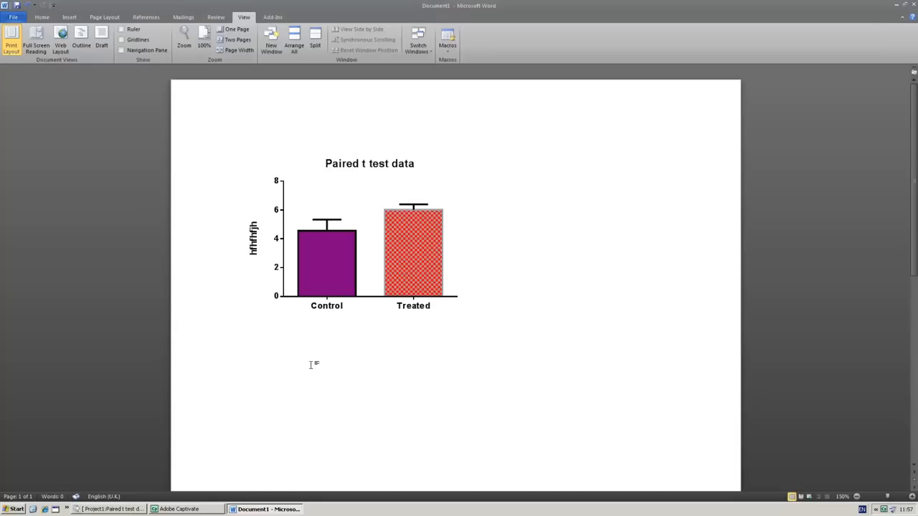
key(ctrl+v)
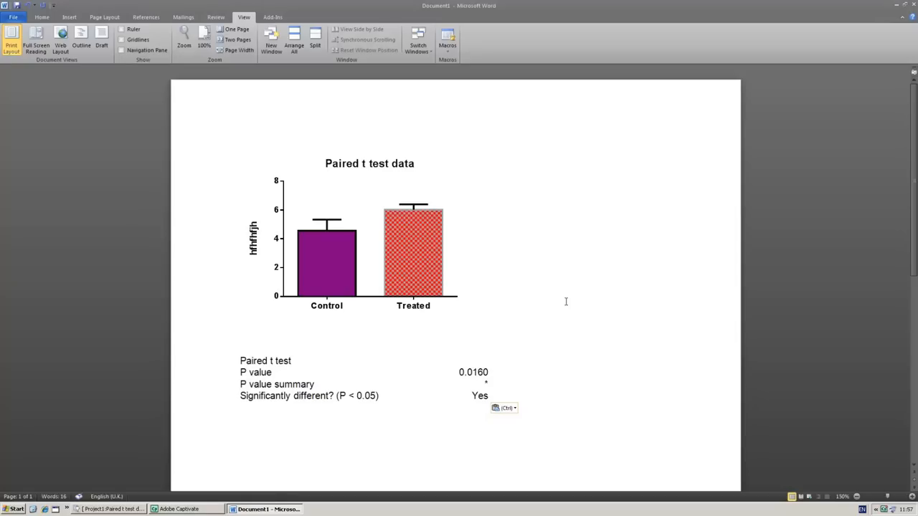
- Switch back to GraphPad Prism and copy rows 1 to 6 of the Control and Treated columns in the Paired t test data table
click(132, 510)
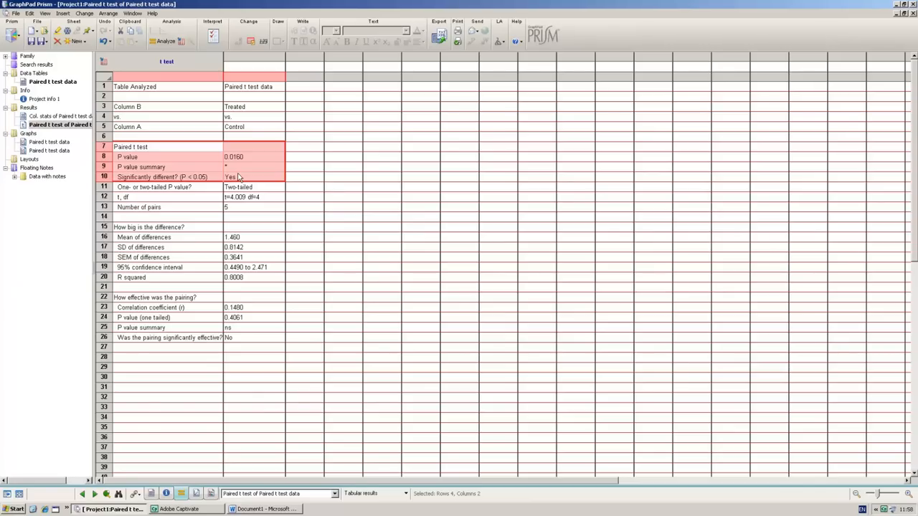
click(71, 83)
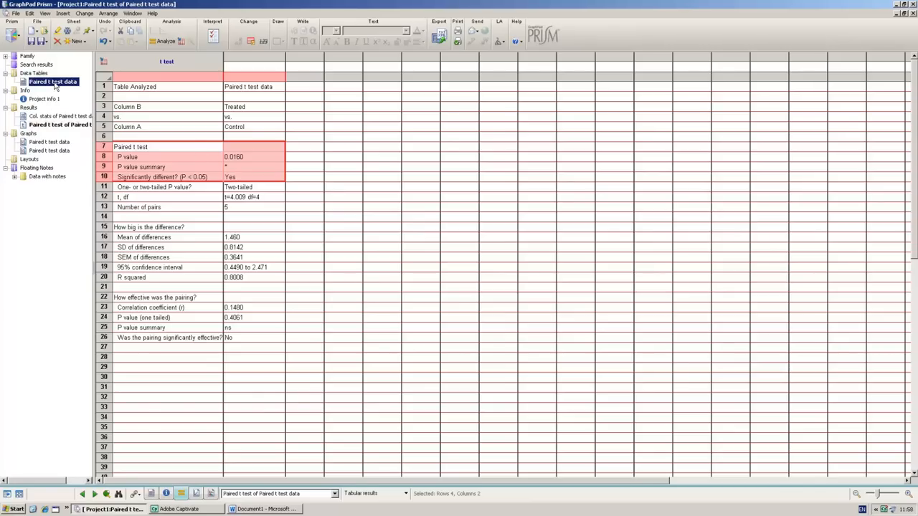
drag(159, 87, 198, 137)
right_click(189, 116)
click(205, 129)
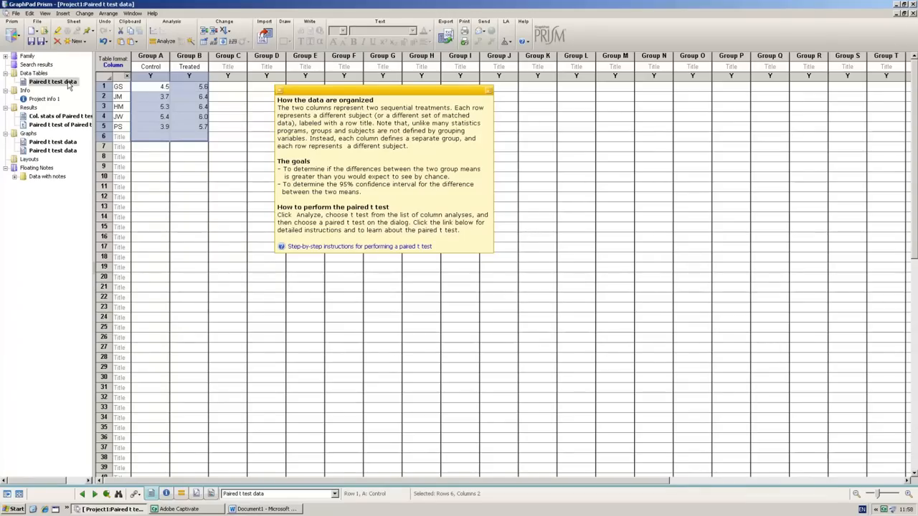
- Create a new XY data table and graph set to enter and plot a single Y value for each point
mouse_move(63, 83)
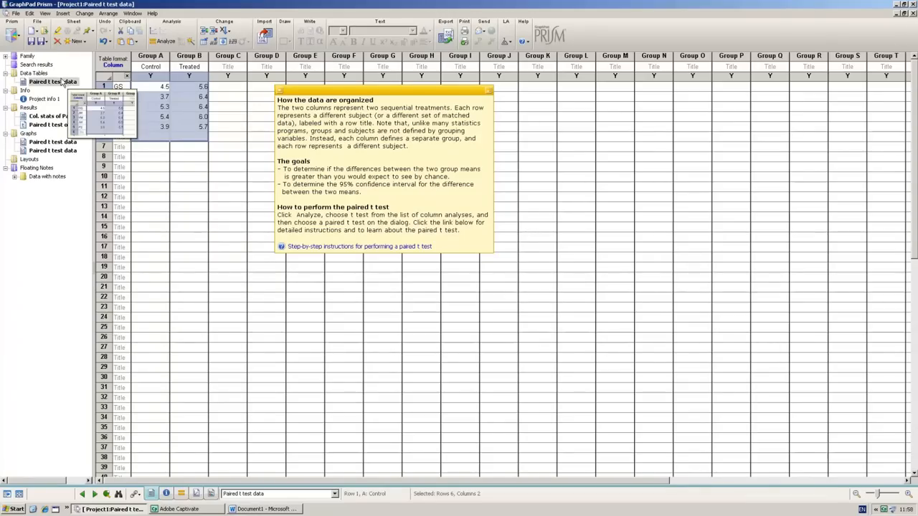
click(83, 42)
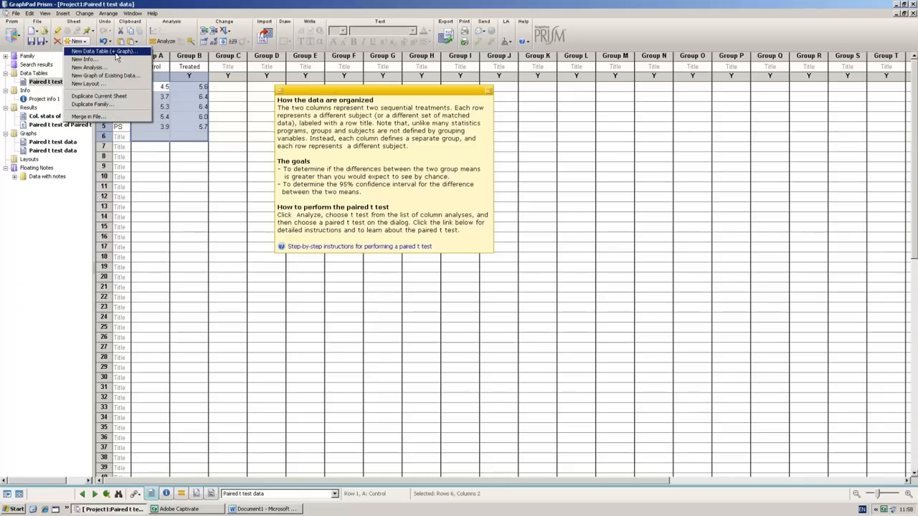
click(116, 53)
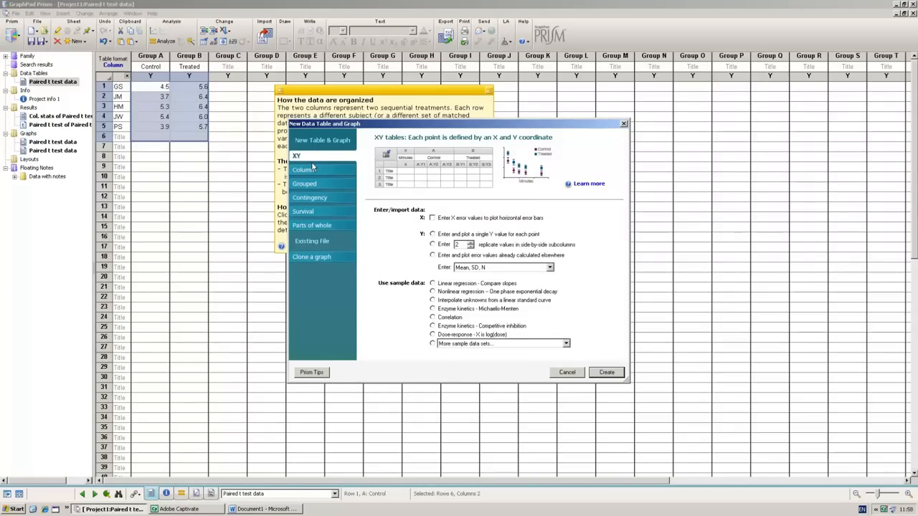
click(435, 236)
click(611, 374)
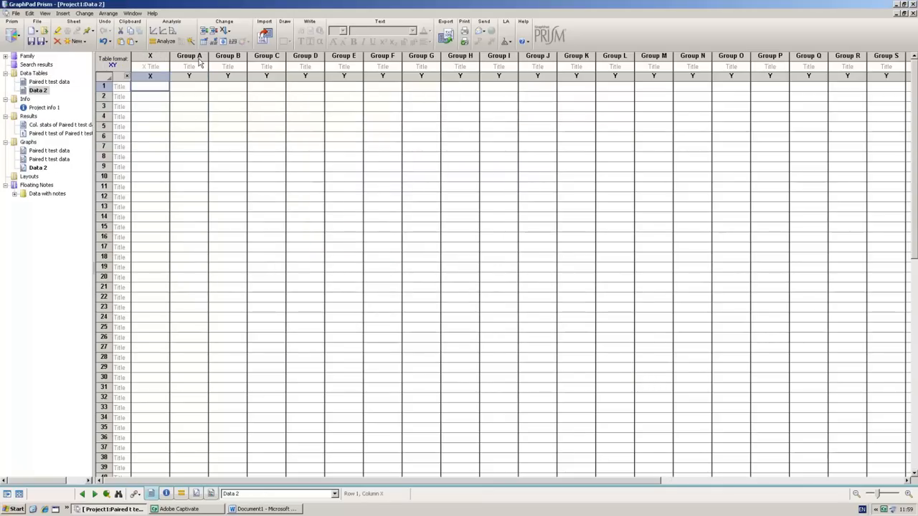
- Paste the copied Control and Treated values into the new XY table, starting at row 1 of the X column
right_click(161, 90)
mouse_move(208, 108)
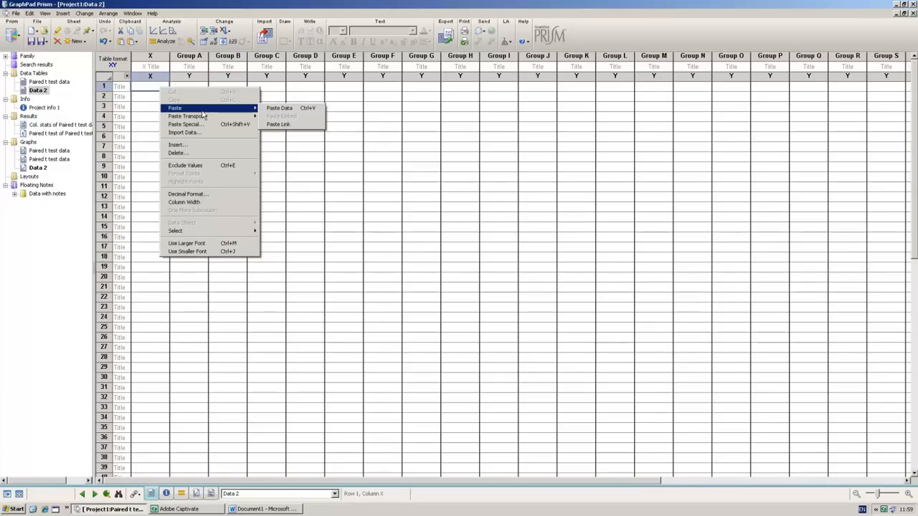
click(285, 110)
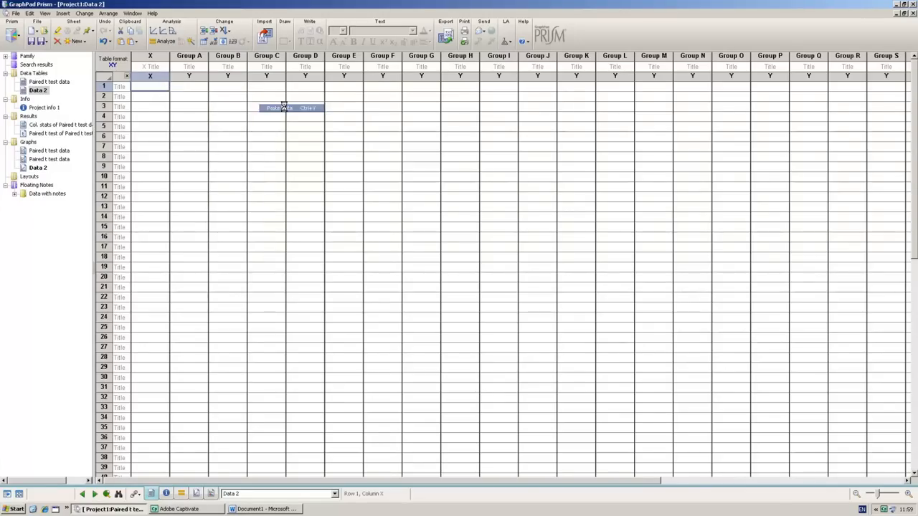
click(255, 149)
- Copy the Control and Treated column titles from the Paired t test data table to the X and Group A titles of Data 2
click(61, 84)
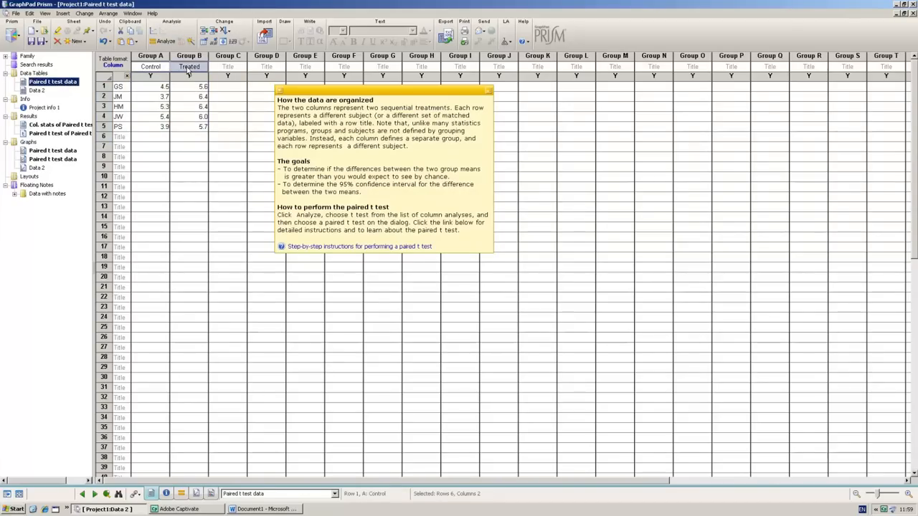
right_click(186, 66)
click(194, 76)
click(36, 90)
right_click(154, 69)
mouse_move(172, 86)
click(283, 88)
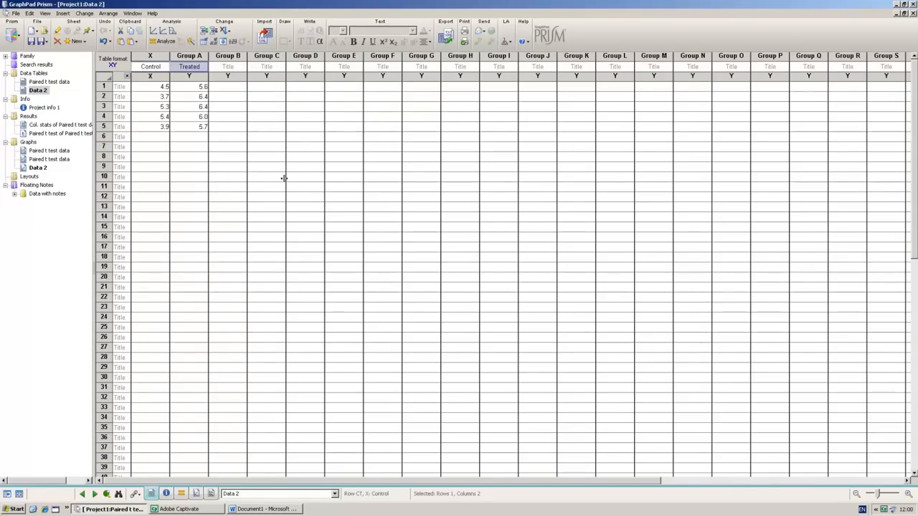
click(227, 178)
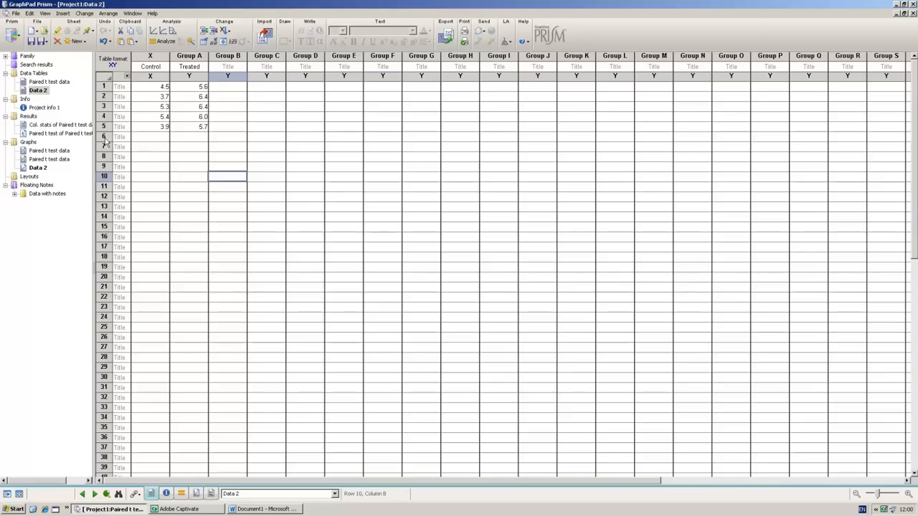
- Open the Data 2 graph and change the symbol shape of all data sets to an X-shaped cross
click(40, 168)
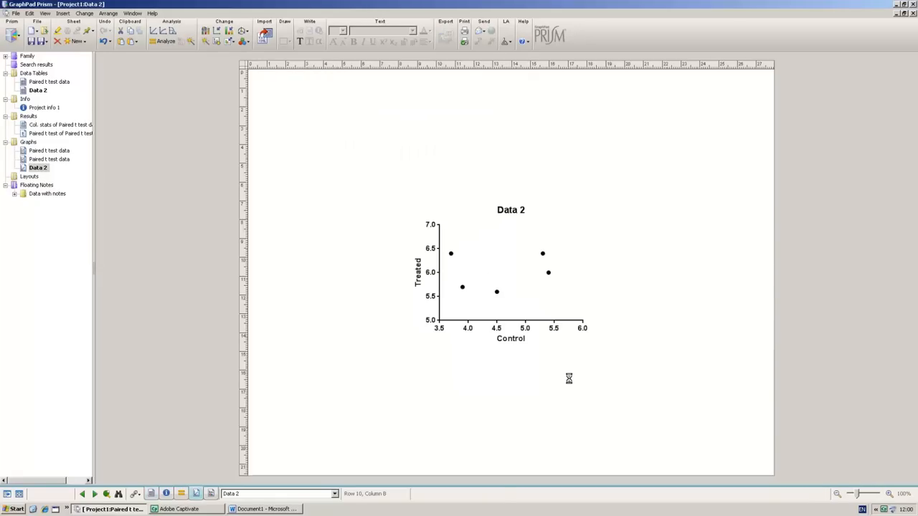
click(571, 381)
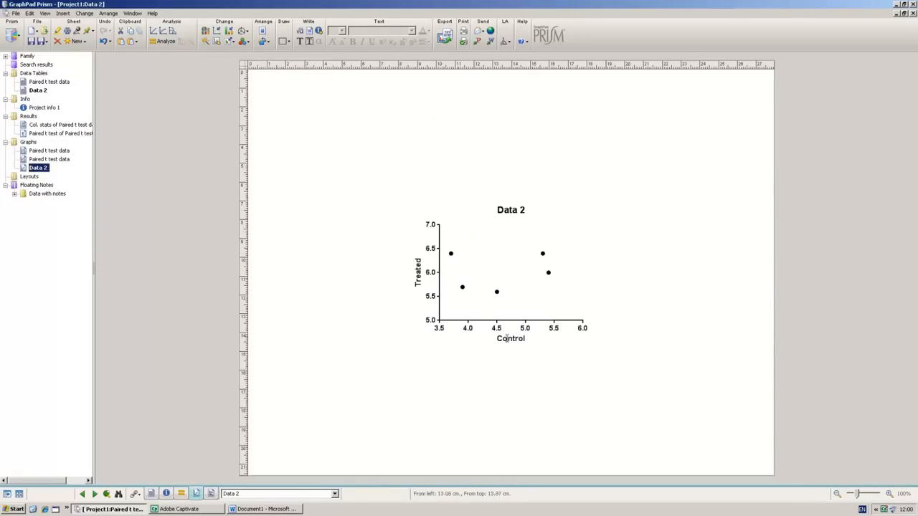
double_click(517, 211)
click(626, 228)
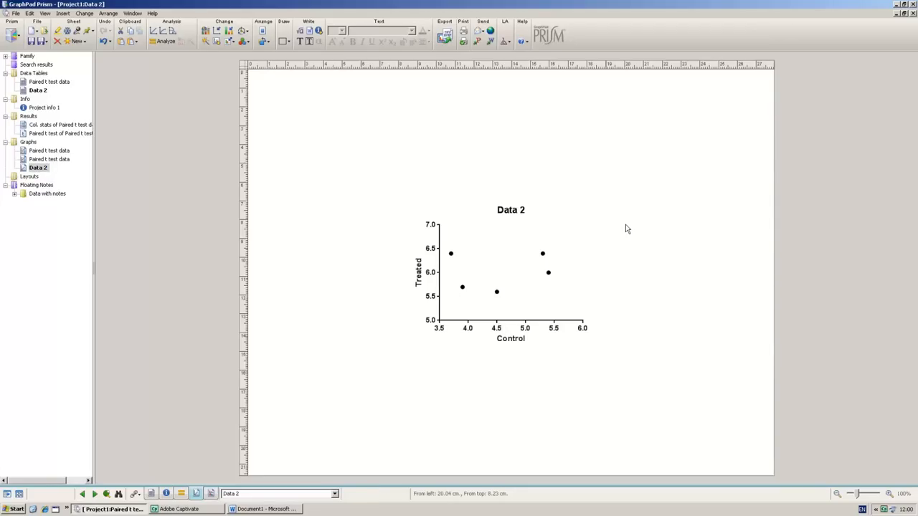
right_click(543, 258)
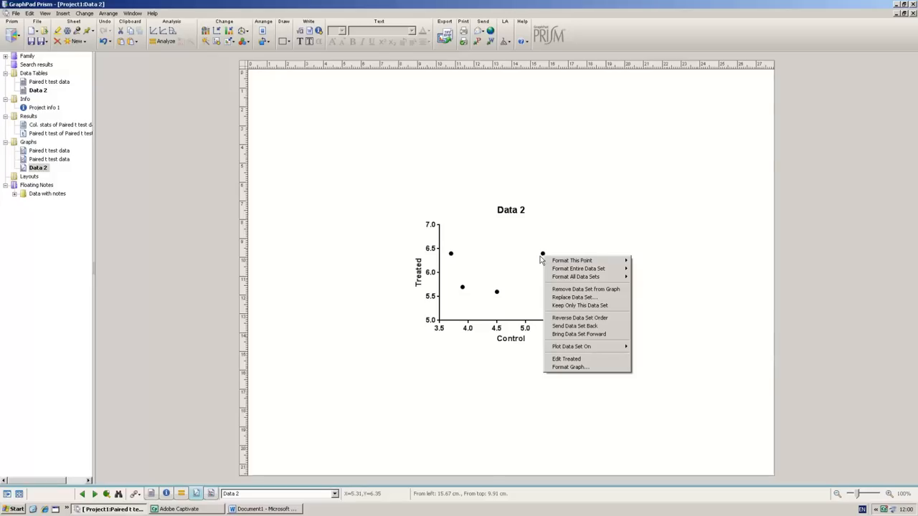
mouse_move(608, 264)
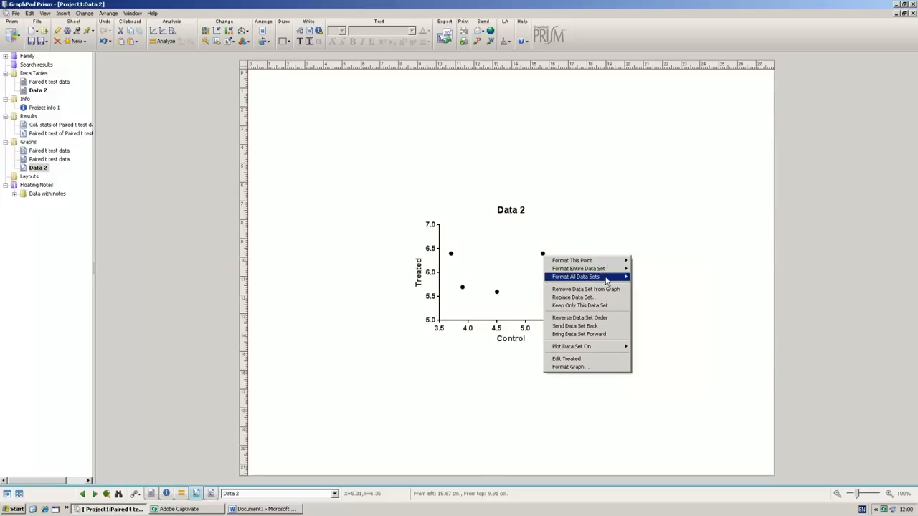
mouse_move(606, 280)
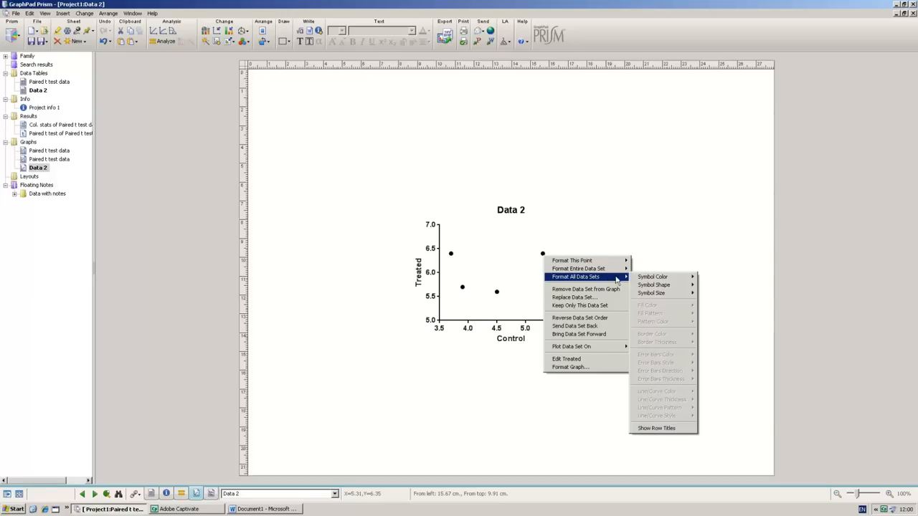
mouse_move(656, 297)
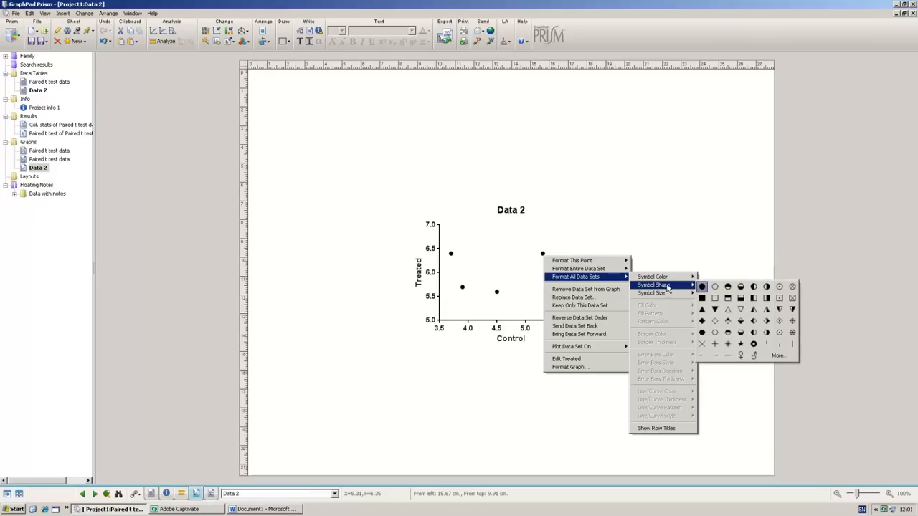
click(702, 345)
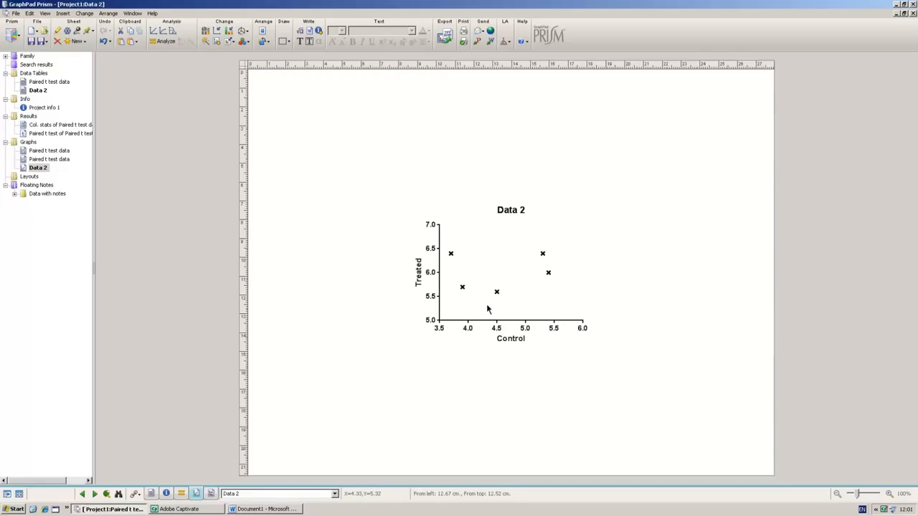
- Return to the Data 2 table and start a built-in linear regression analysis of the Treated data set
click(39, 92)
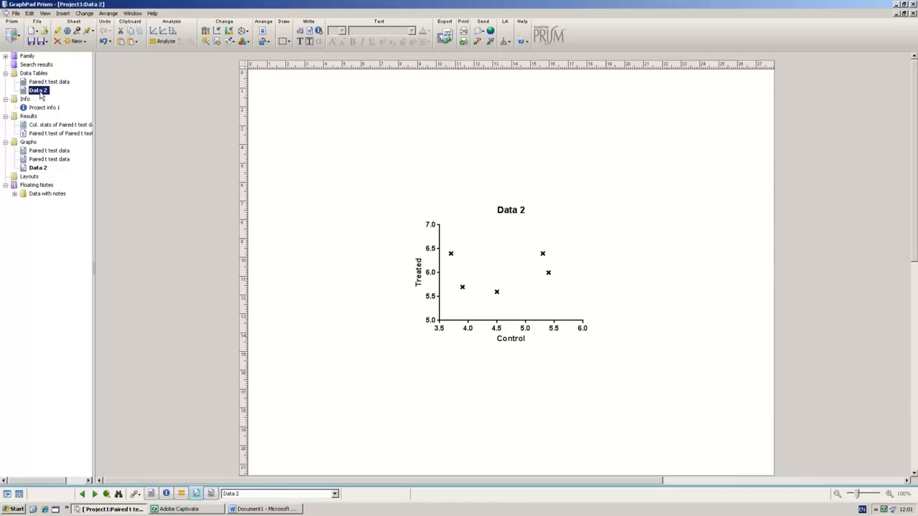
mouse_move(42, 98)
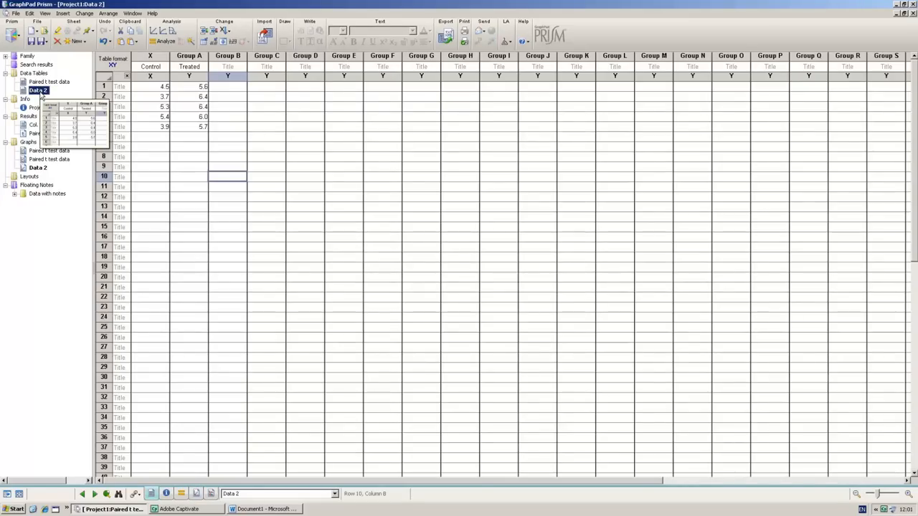
click(169, 43)
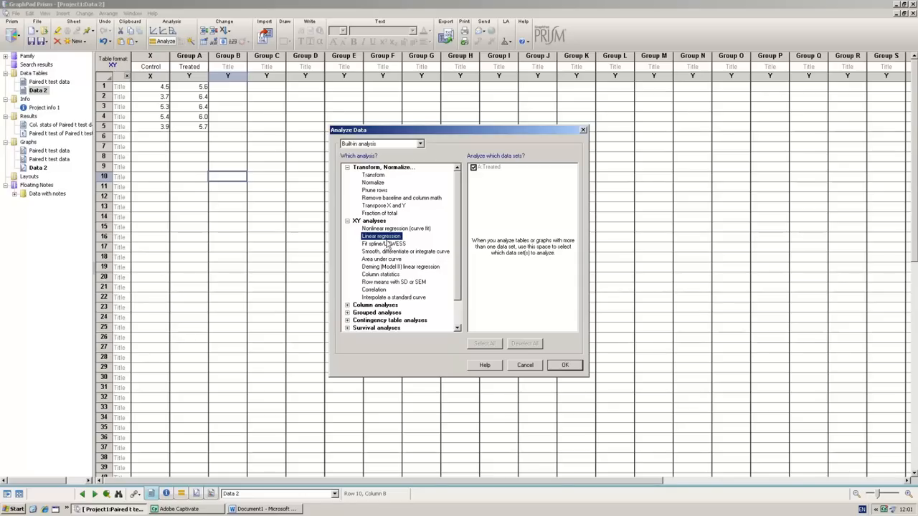
click(562, 365)
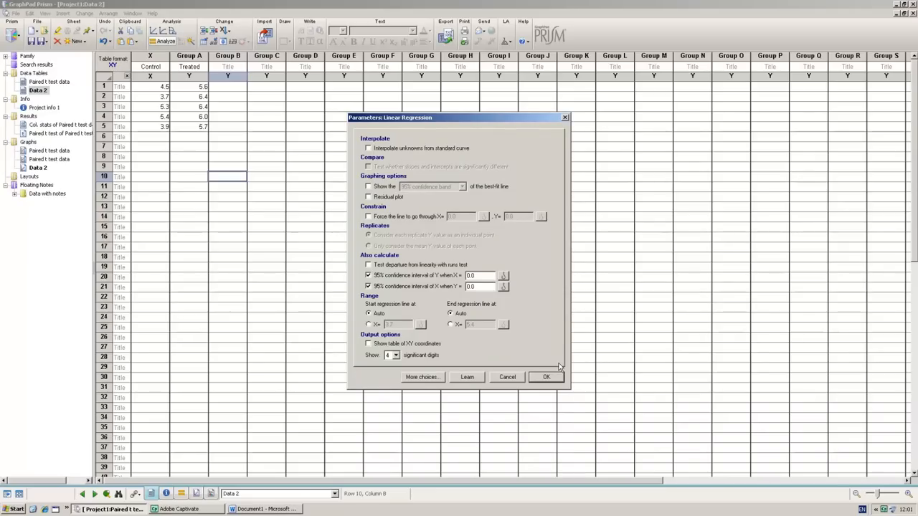
- Read the online guide's linear regression topics on its goal, how it works and its comparison to correlation, and close the browser
click(473, 379)
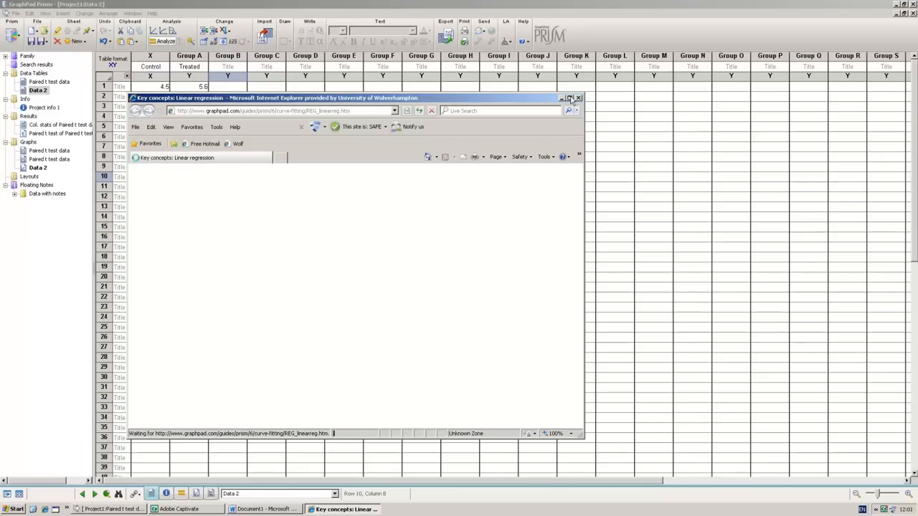
click(569, 98)
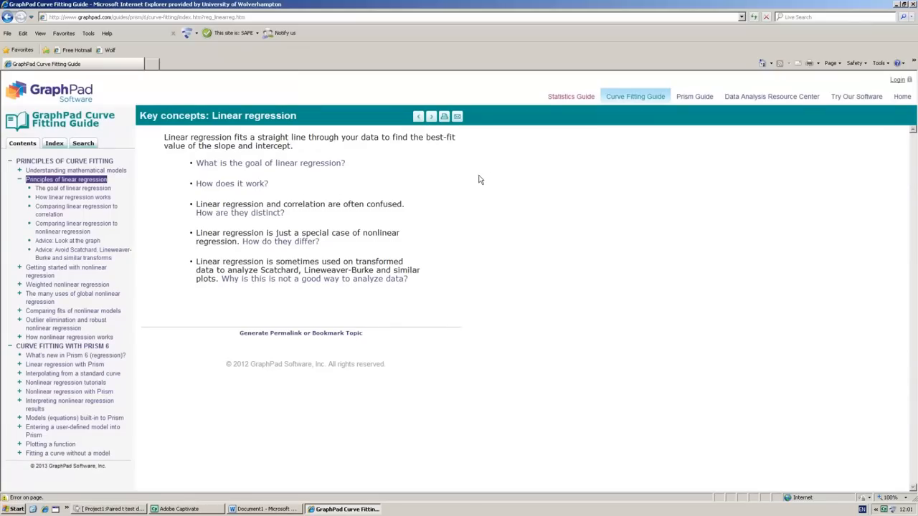
click(294, 169)
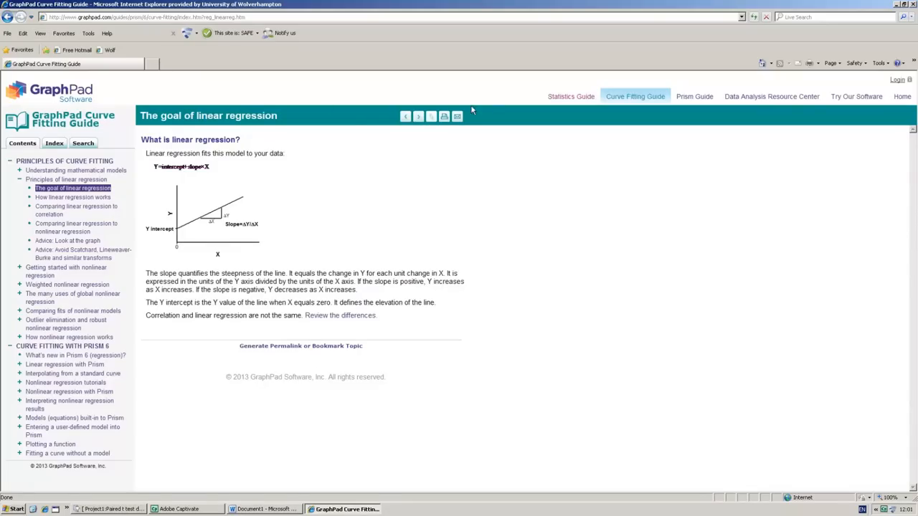
click(419, 117)
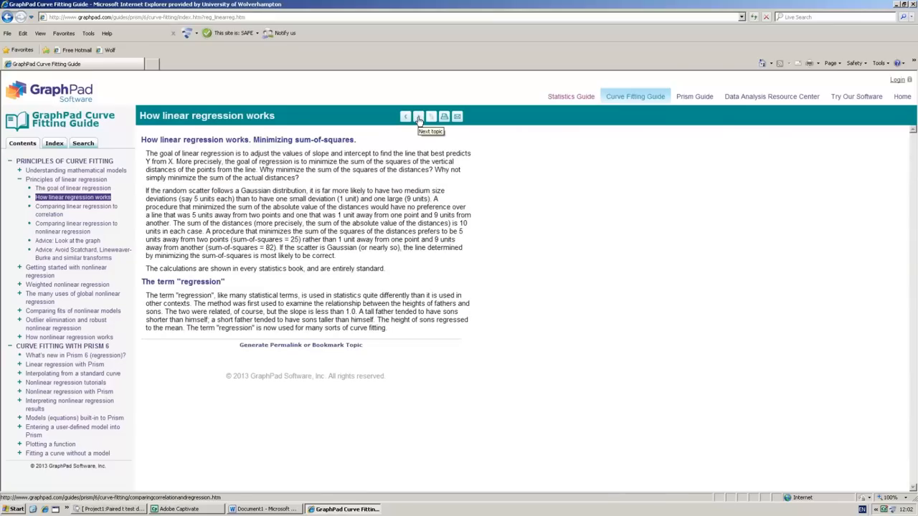
click(419, 118)
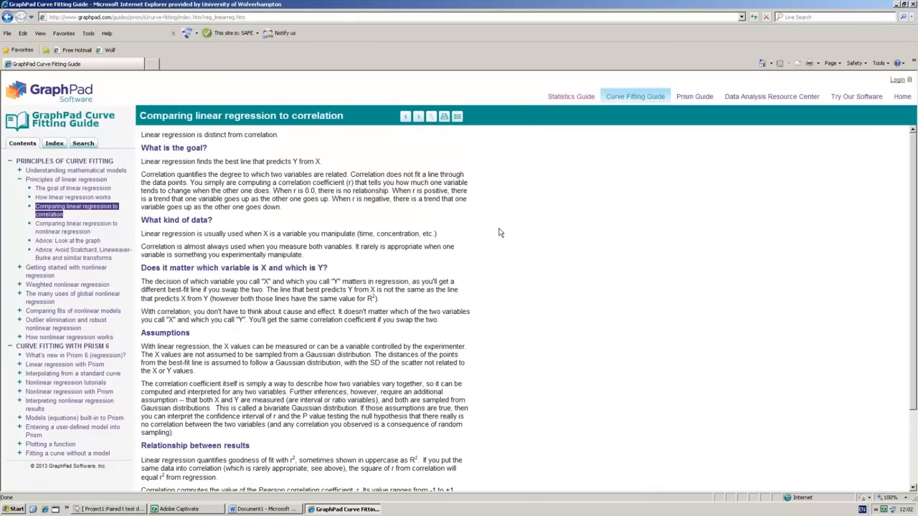
scroll(500, 233, down, 3)
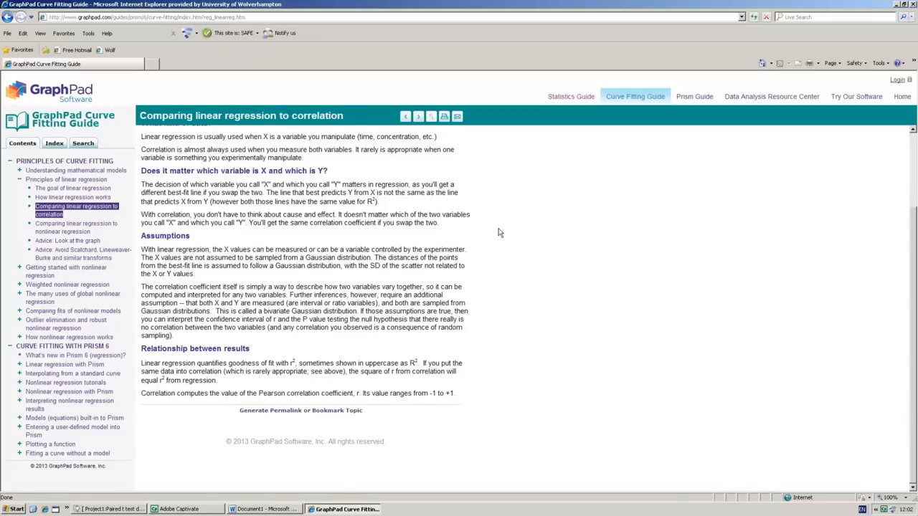
scroll(499, 232, up, 2)
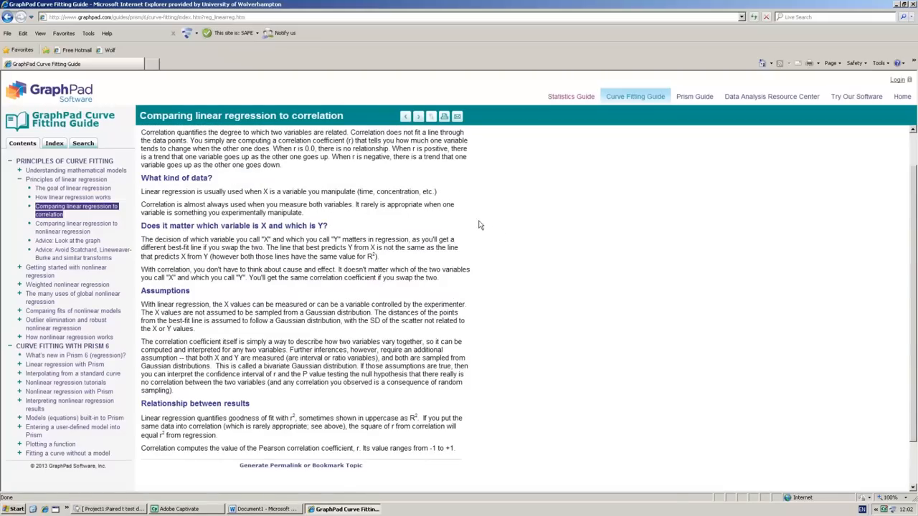
click(913, 5)
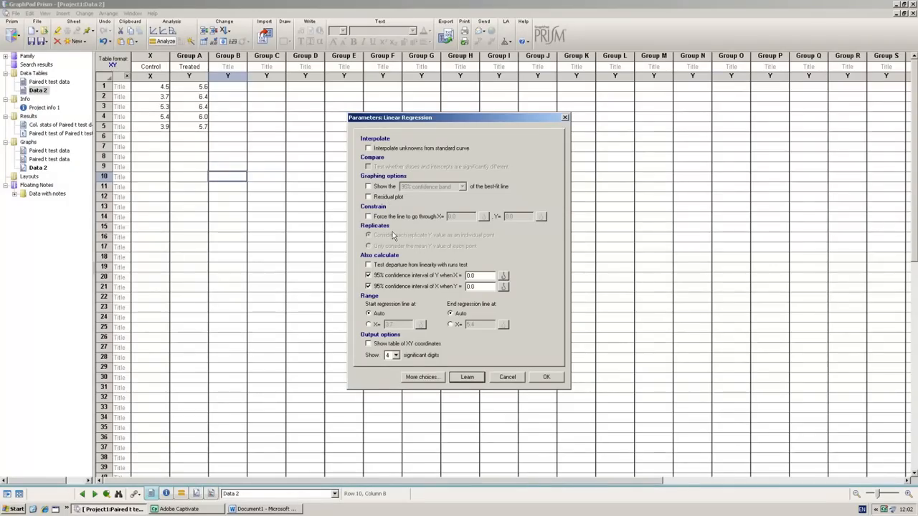
- Run the linear regression with the default parameters and view the fitted line on the Data 2 graph
click(546, 377)
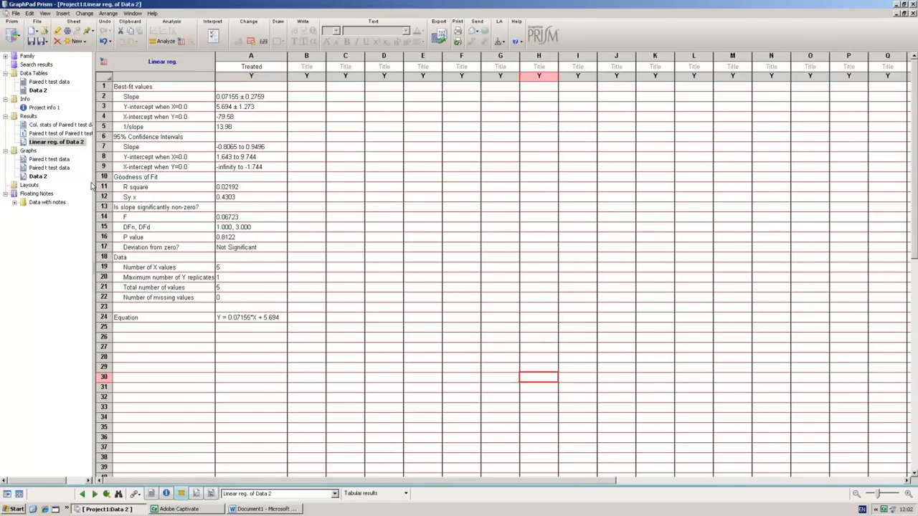
click(37, 176)
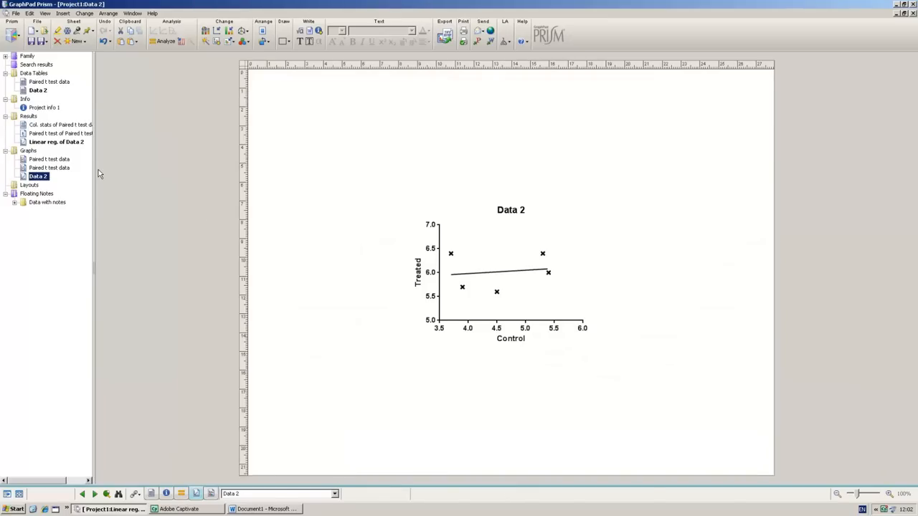
- Examine the R square and Equation rows of the Data 2 linear regression results alongside the data table and graph
click(55, 143)
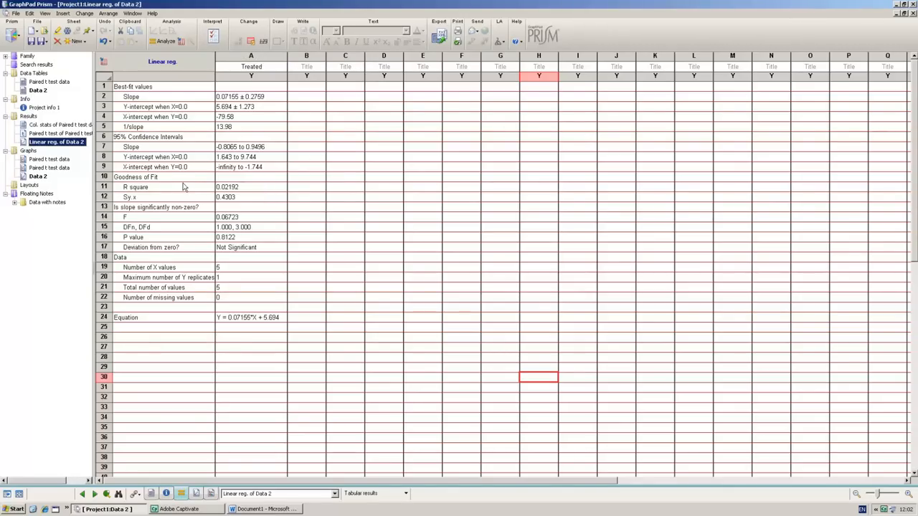
click(104, 188)
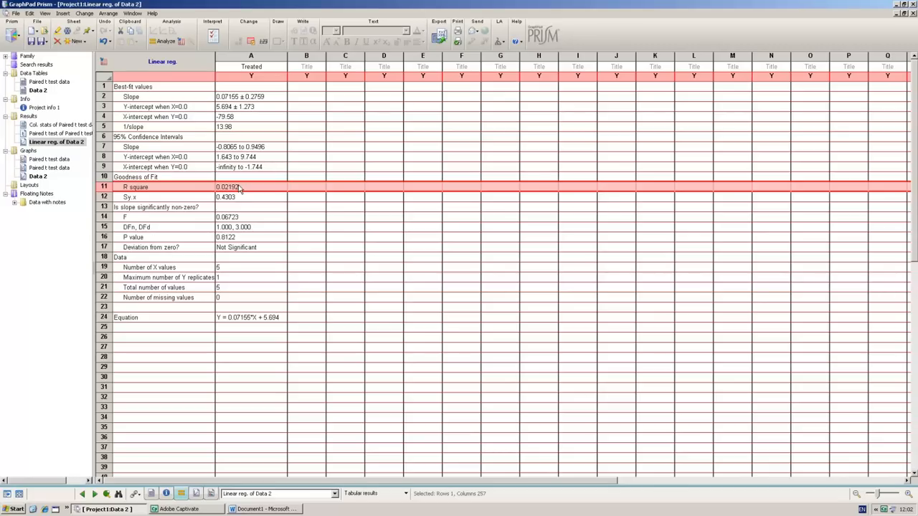
click(38, 177)
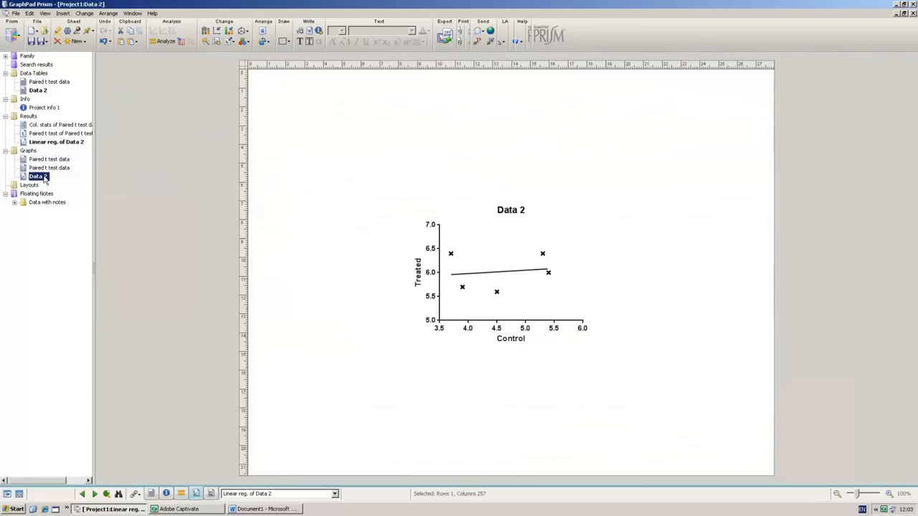
click(40, 91)
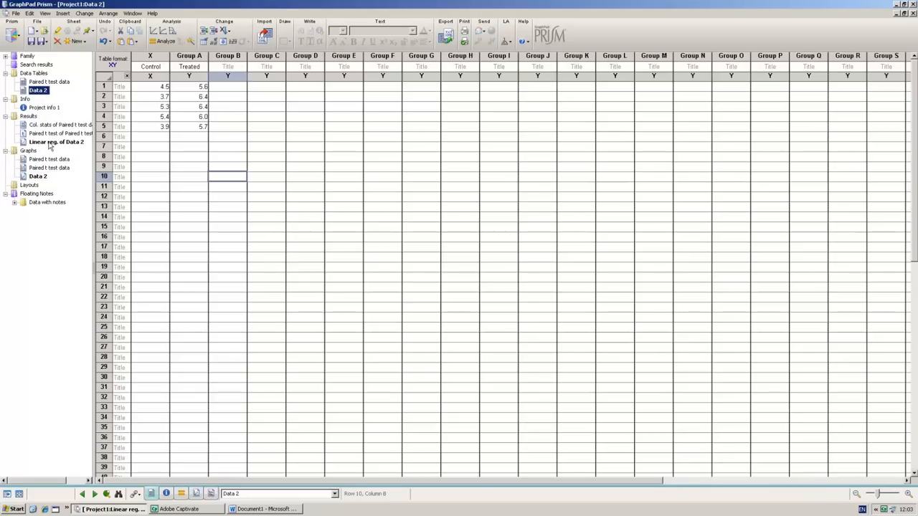
click(57, 143)
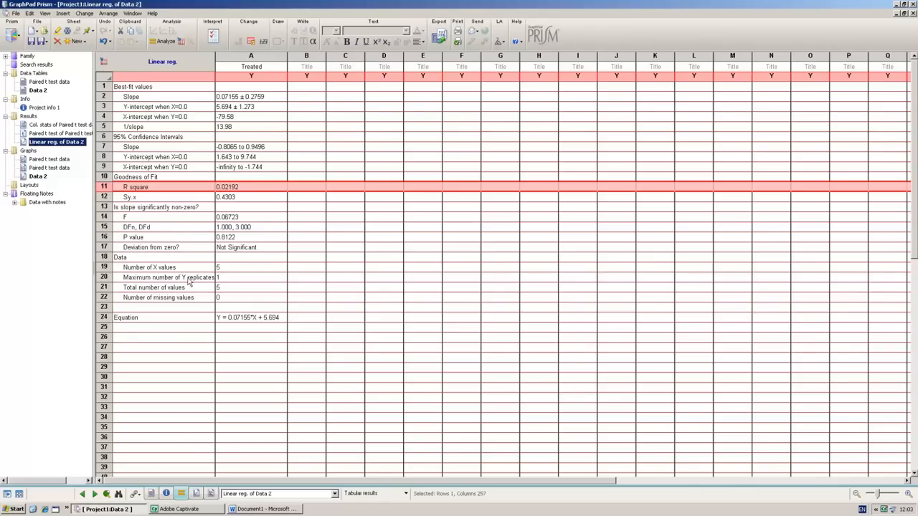
click(104, 317)
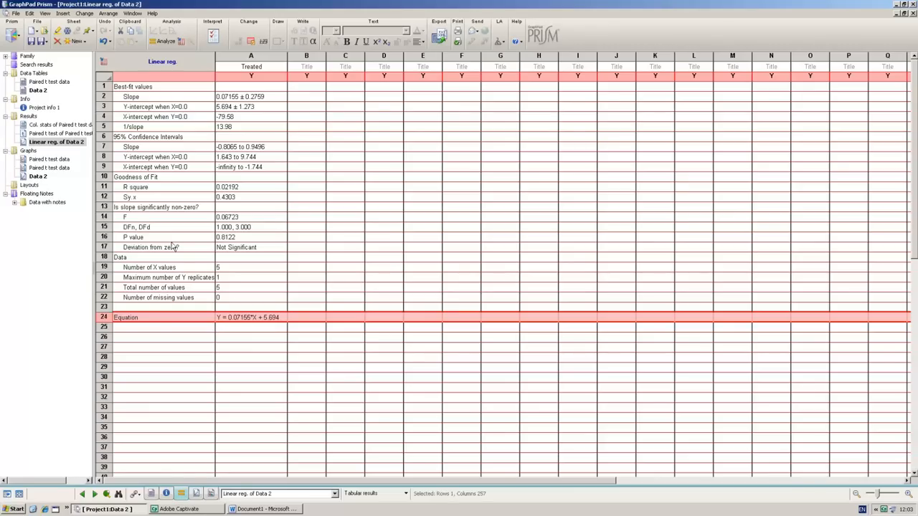
click(39, 177)
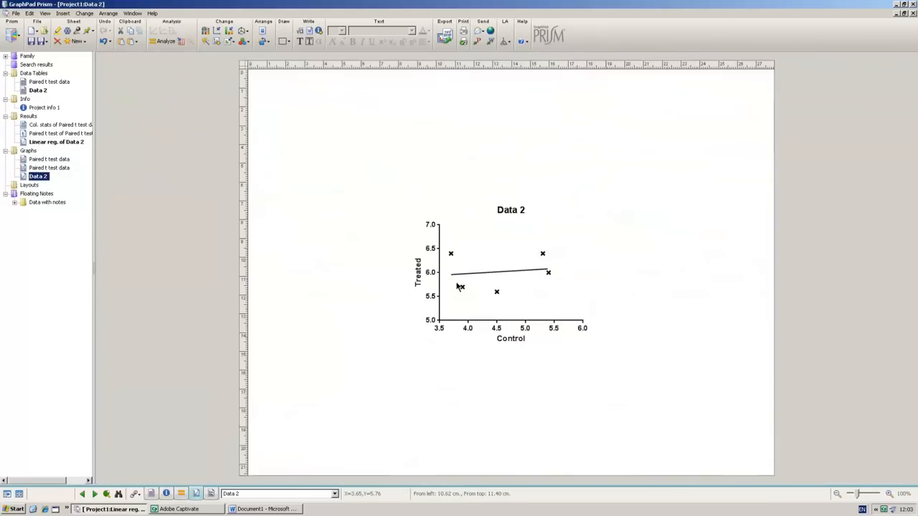